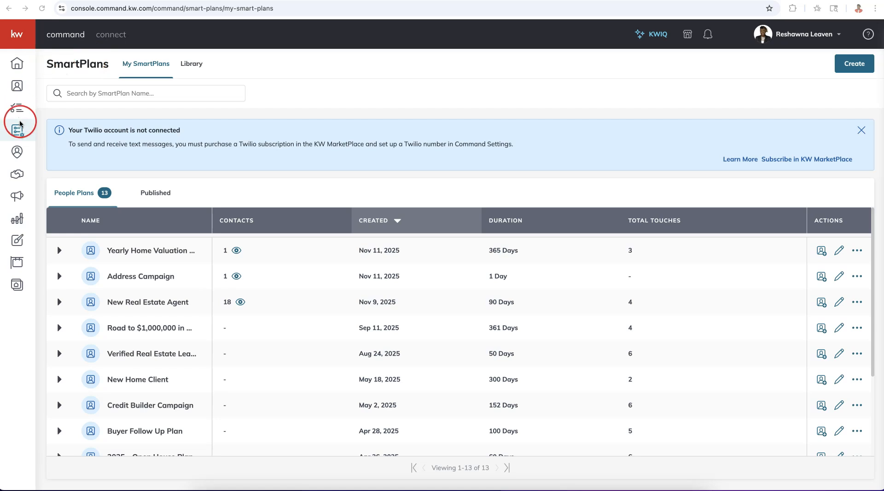
# Open the My SmartPlans list from the home dashboard and dismiss the Twilio account notice
pyautogui.click(20, 66)
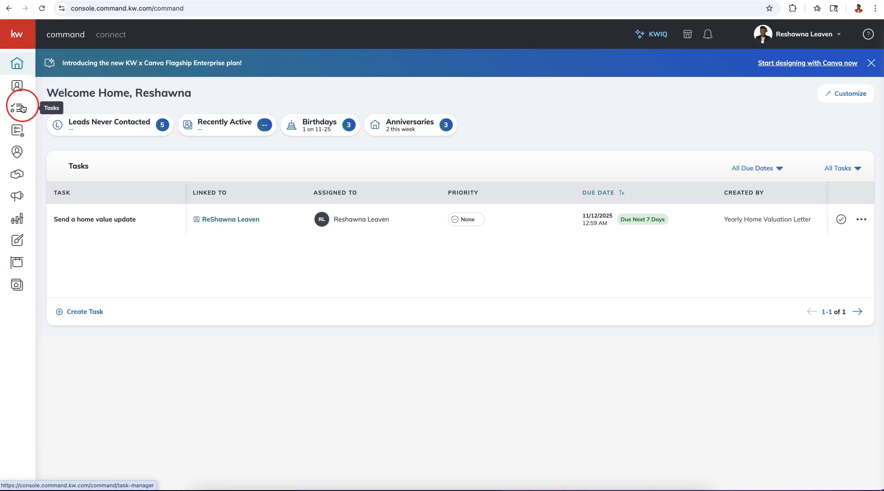
pyautogui.click(22, 131)
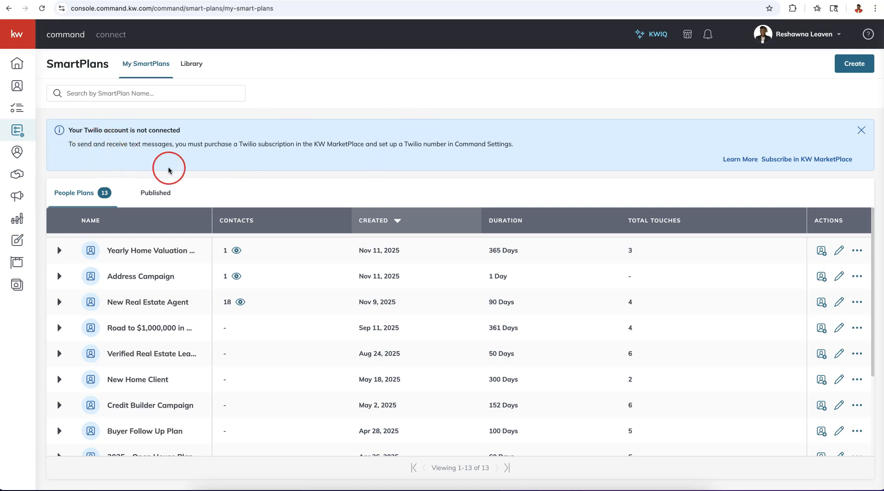
pyautogui.click(860, 129)
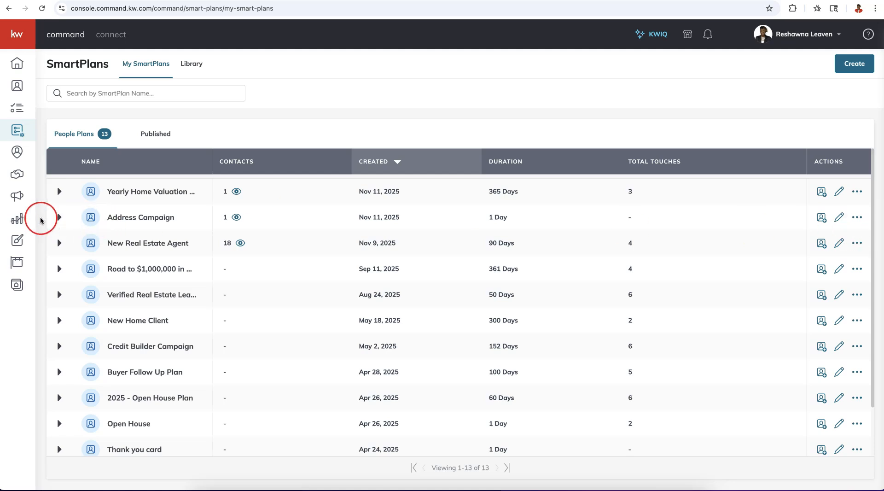
# Examine the Address Campaign plan's steps and its editing page, leaving the plan unedited
pyautogui.click(59, 217)
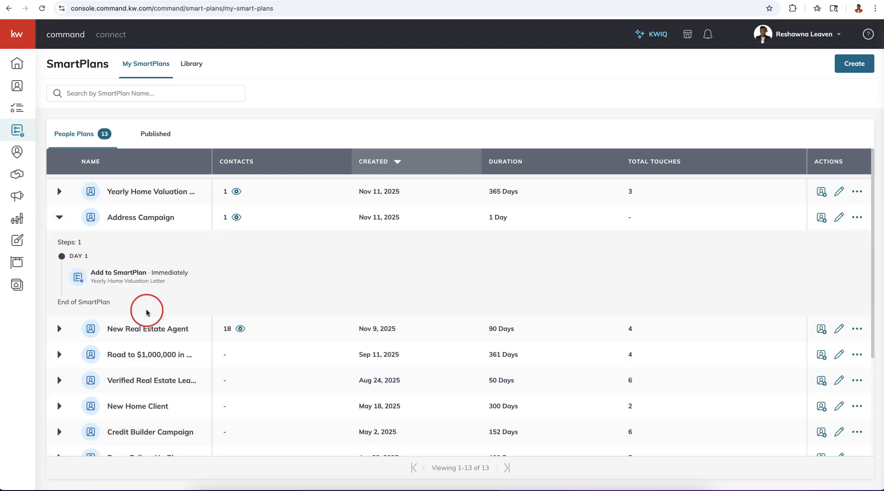
pyautogui.click(838, 218)
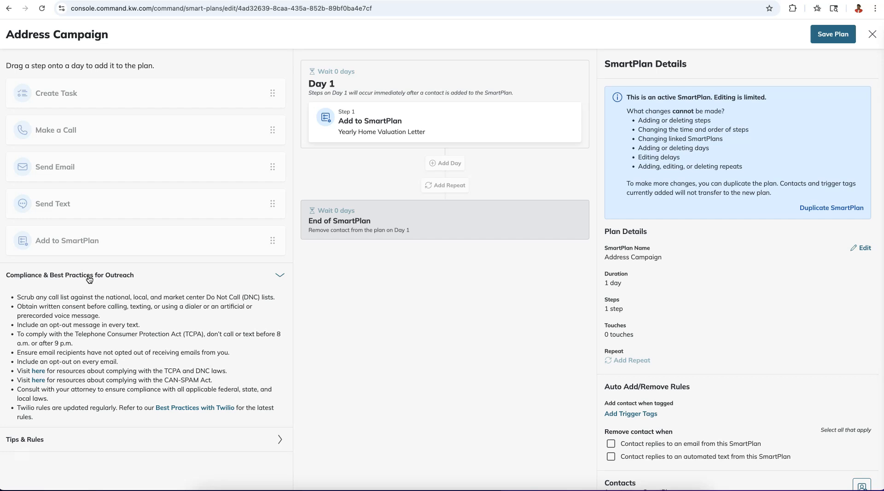
pyautogui.click(872, 35)
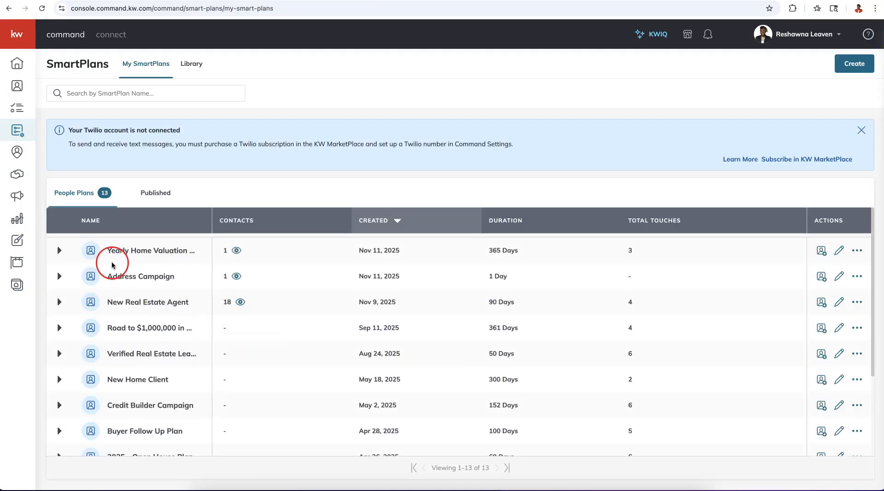
# Examine the day-by-day steps of the Yearly Home Valuation Letter plan, from the first task to the repeat
pyautogui.click(60, 250)
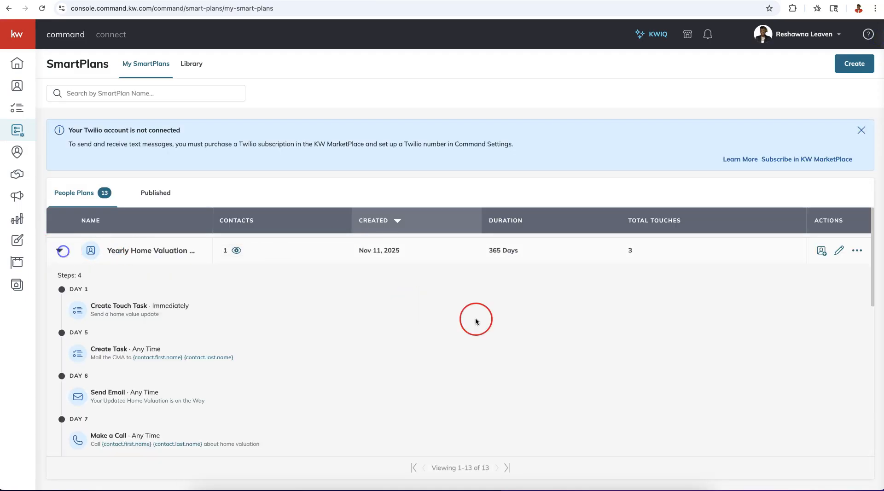
pyautogui.scroll(-2, 487, 321)
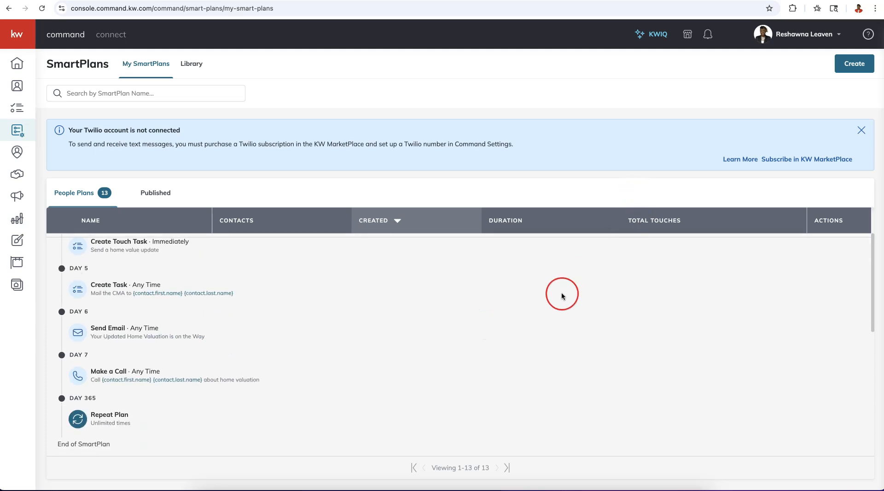
pyautogui.scroll(3, 562, 295)
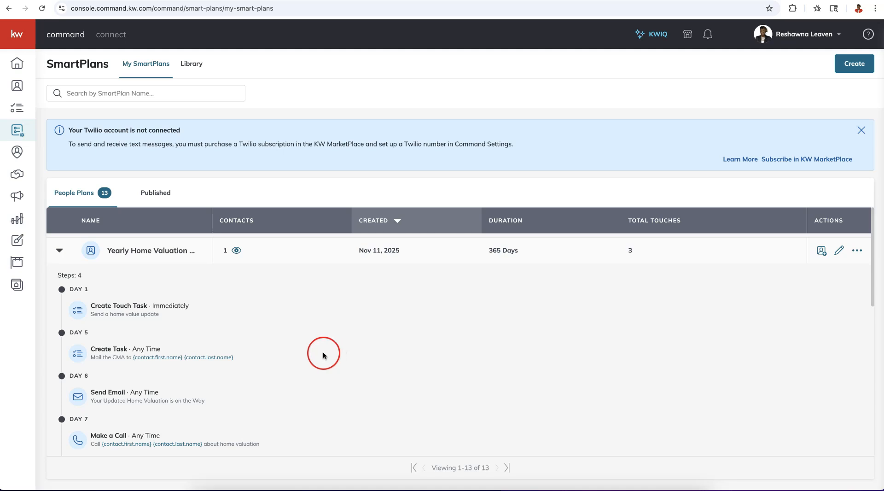
pyautogui.scroll(-1, 313, 351)
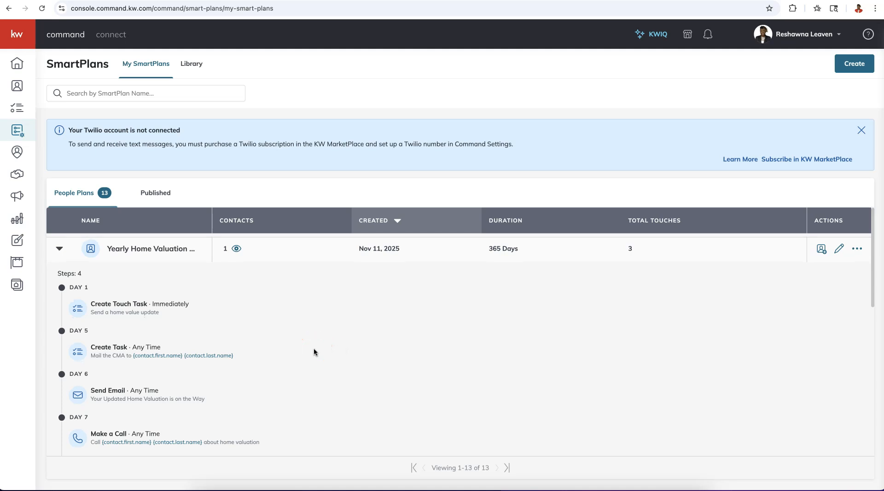
pyautogui.scroll(-1, 313, 350)
pyautogui.scroll(-1, 313, 352)
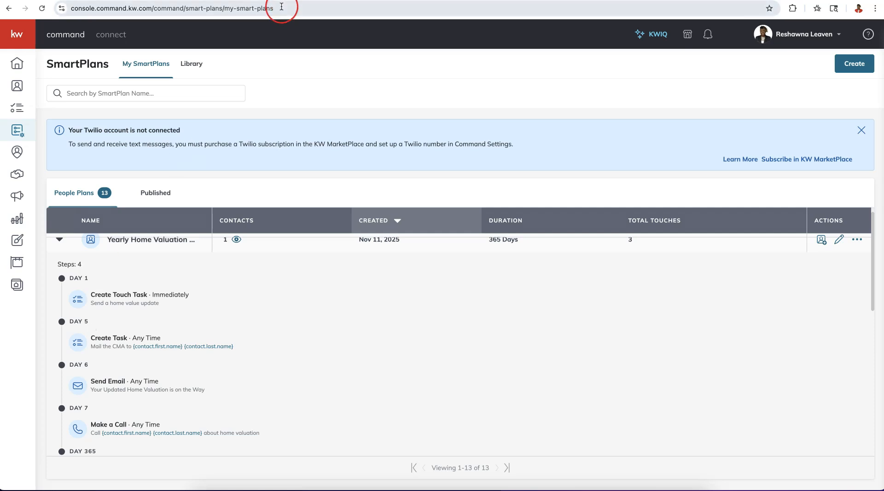
pyautogui.scroll(-3, 318, 308)
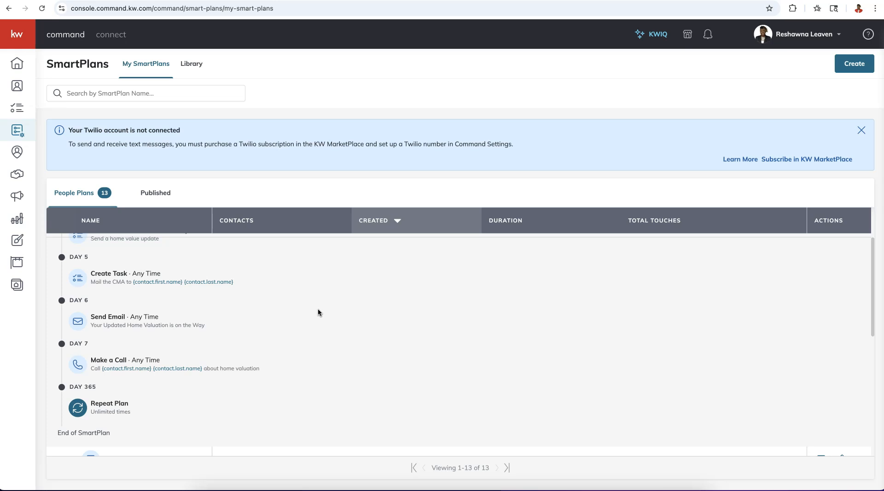
pyautogui.scroll(-1, 412, 315)
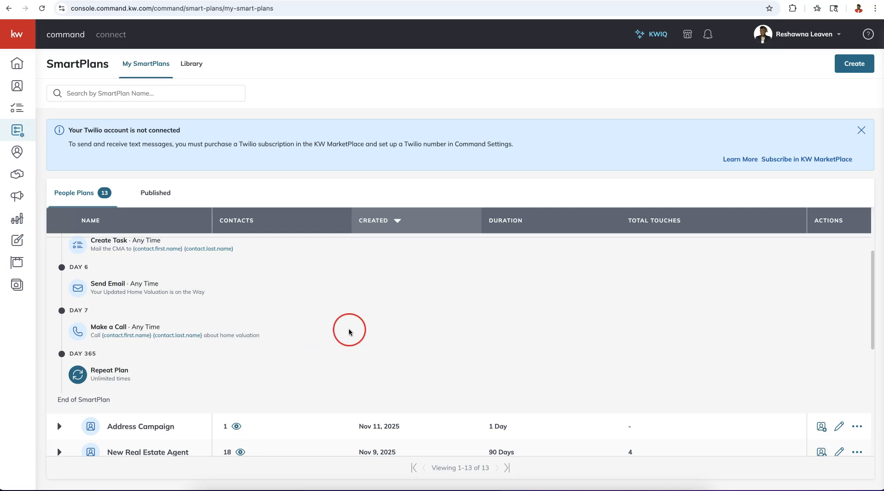
pyautogui.scroll(3, 198, 257)
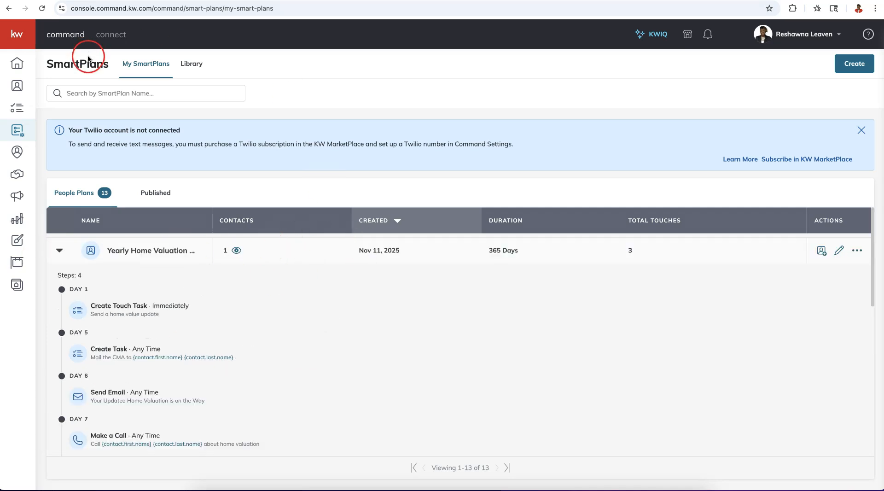
# Open the contacts list and clear all of its active filters
pyautogui.click(22, 95)
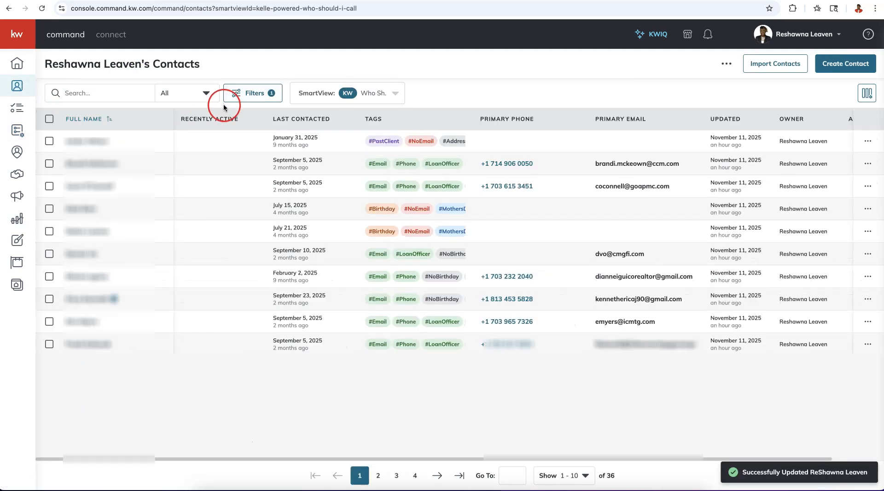
pyautogui.click(256, 93)
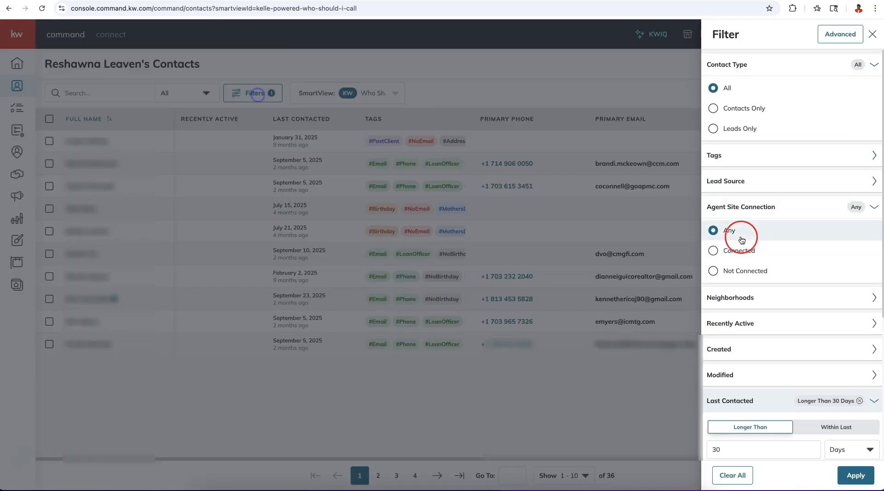
pyautogui.click(824, 36)
pyautogui.click(668, 196)
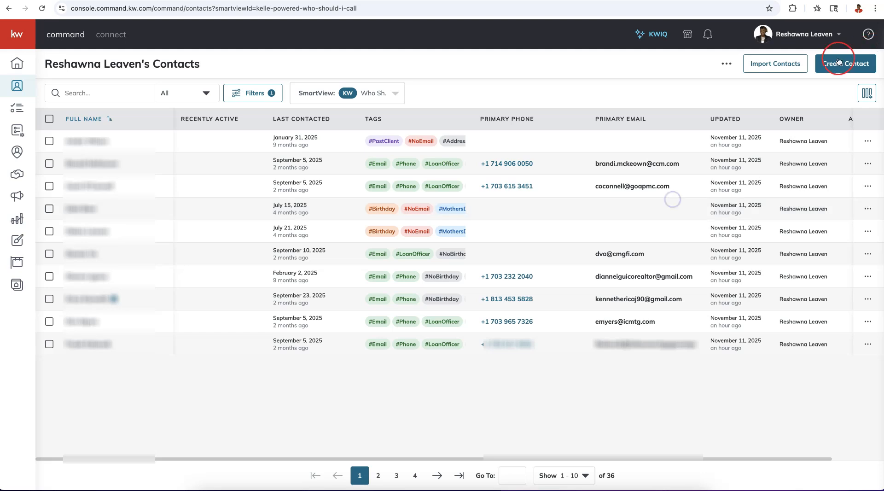
pyautogui.click(258, 94)
pyautogui.click(731, 474)
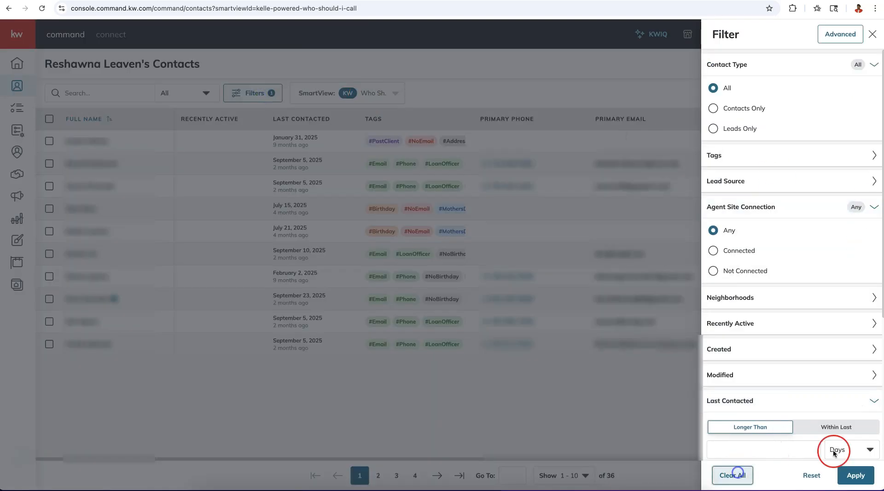
pyautogui.click(855, 474)
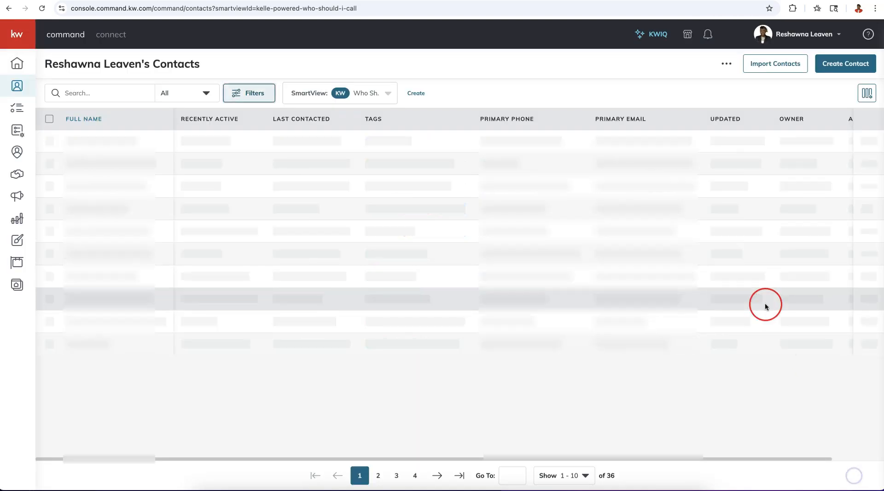
# Filter the contacts by the #Address tag
pyautogui.click(265, 94)
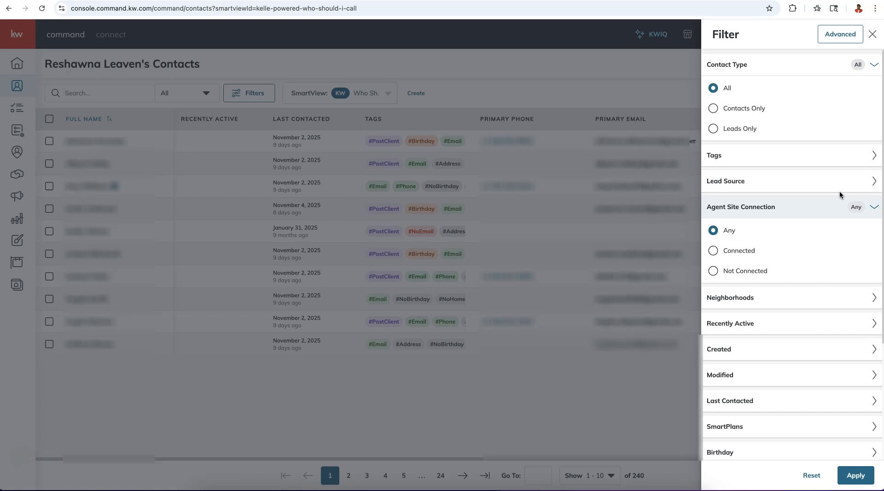
pyautogui.click(839, 154)
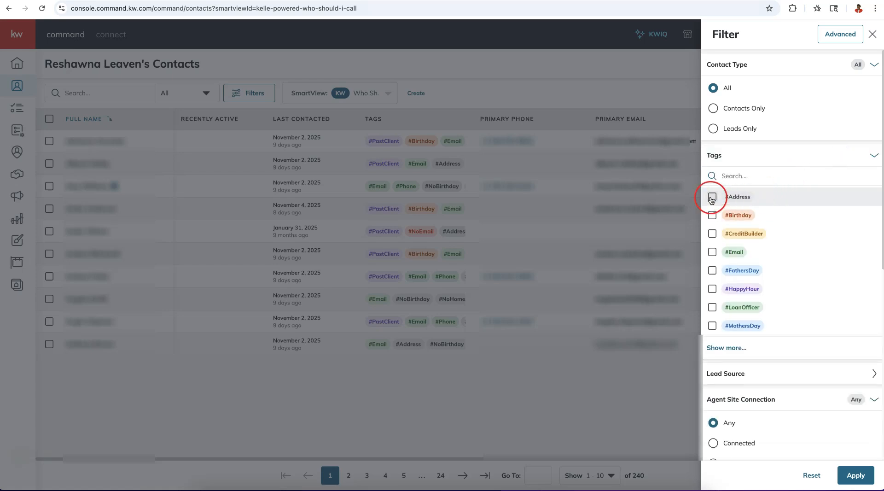
pyautogui.click(711, 198)
pyautogui.click(855, 477)
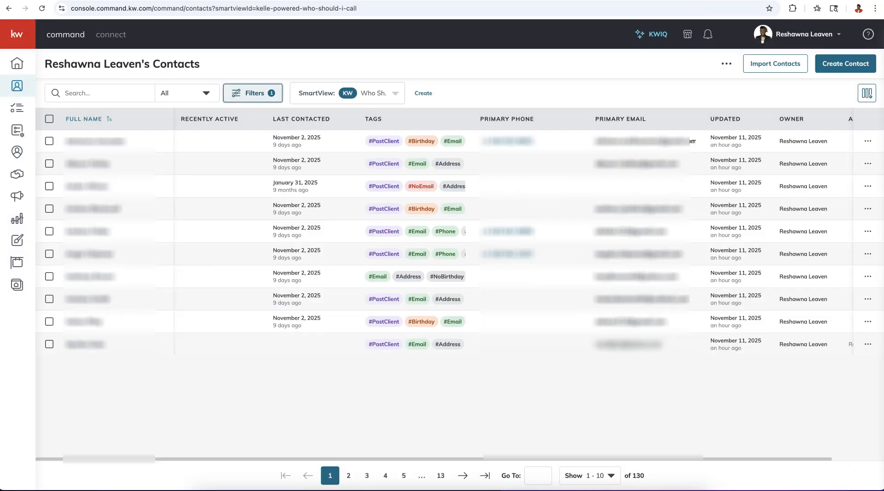
# Show all of the #Address contacts on a single page
pyautogui.click(567, 411)
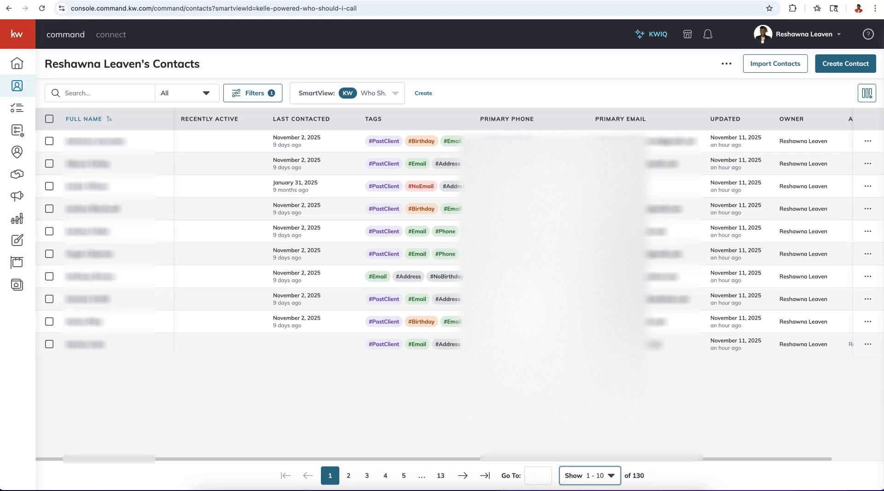
pyautogui.click(571, 474)
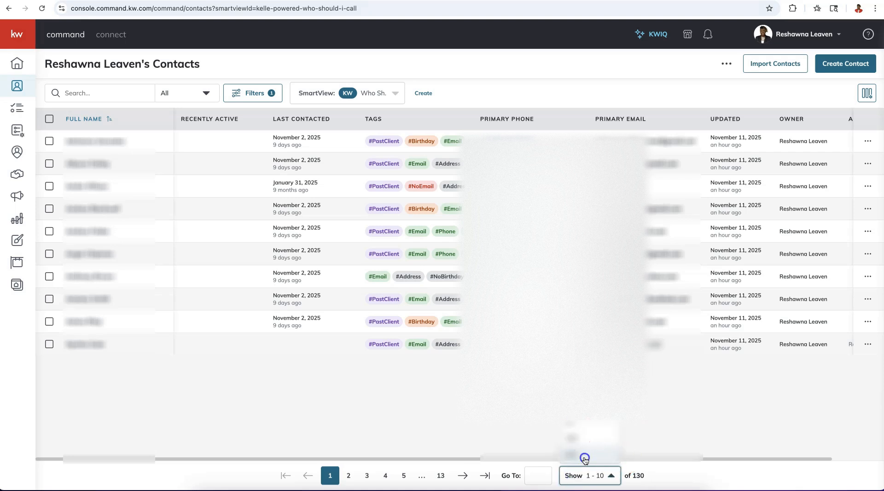
pyautogui.click(584, 457)
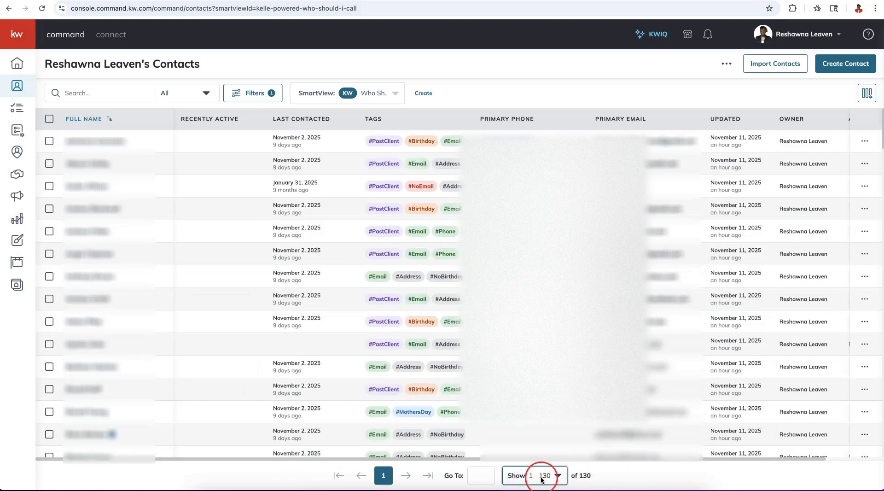
# Try to add all 130 #Address contacts to the Address Campaign SmartPlan, and close the SmartPlan selection
pyautogui.click(50, 118)
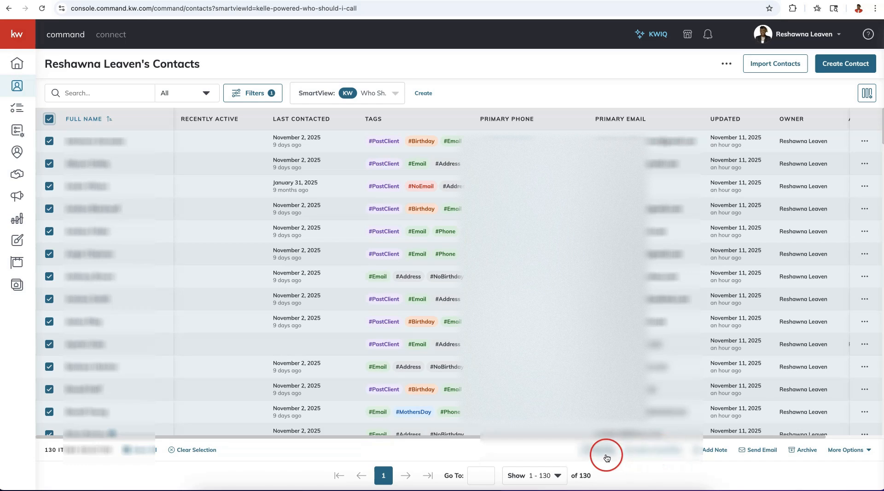
pyautogui.click(651, 451)
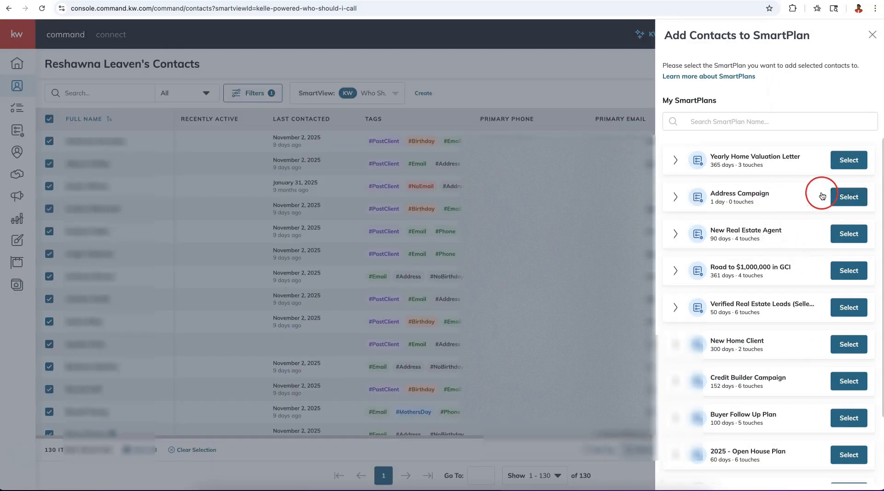
pyautogui.click(851, 197)
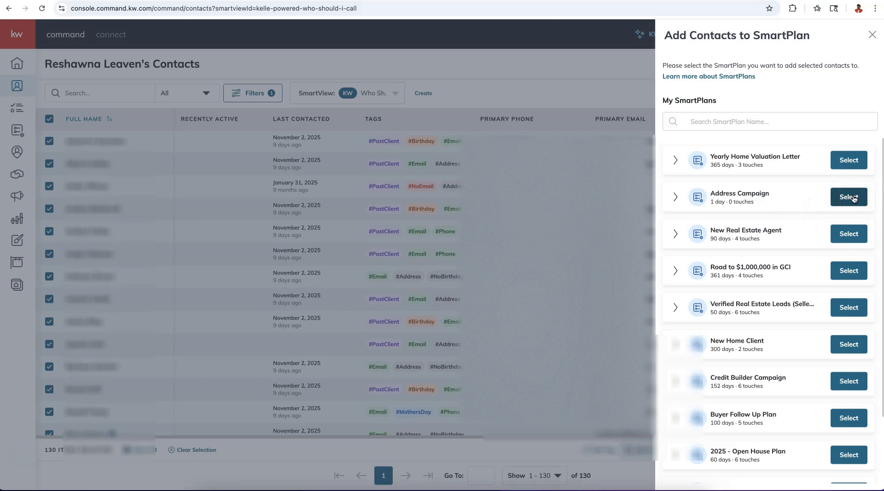
pyautogui.click(854, 198)
pyautogui.click(744, 170)
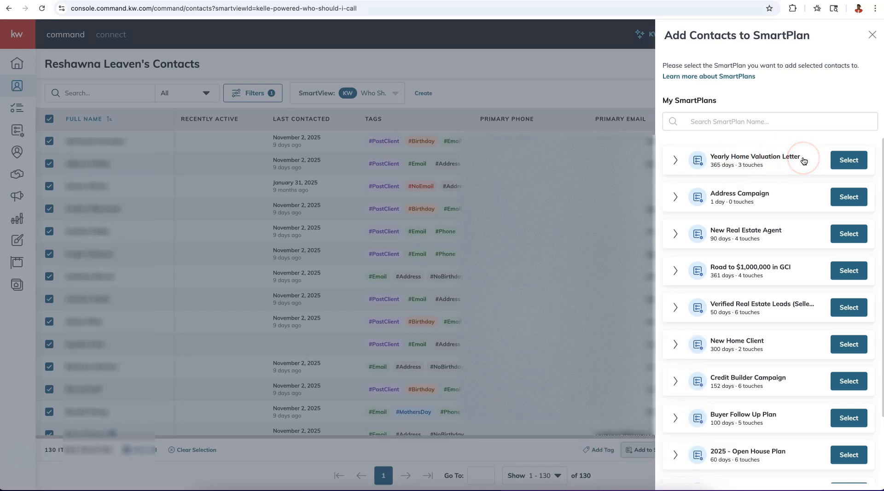
pyautogui.click(872, 35)
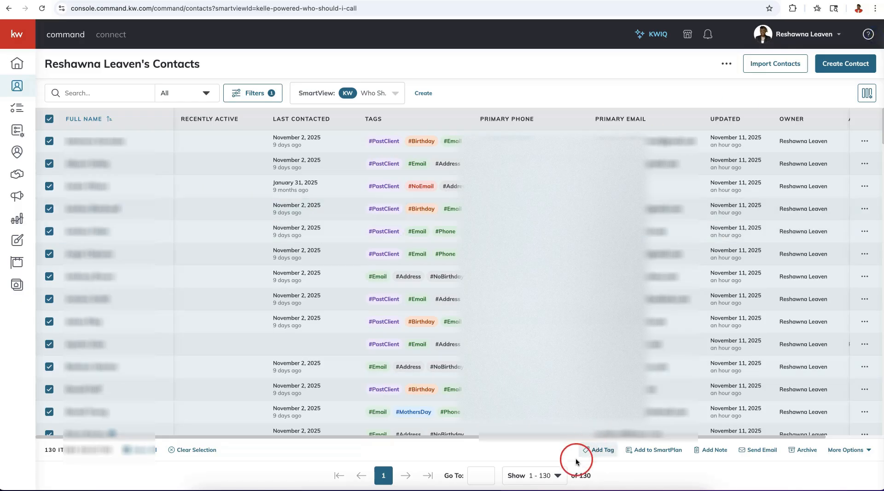
# Show 10 contacts per page and select every contact on the first page
pyautogui.click(549, 475)
pyautogui.click(549, 438)
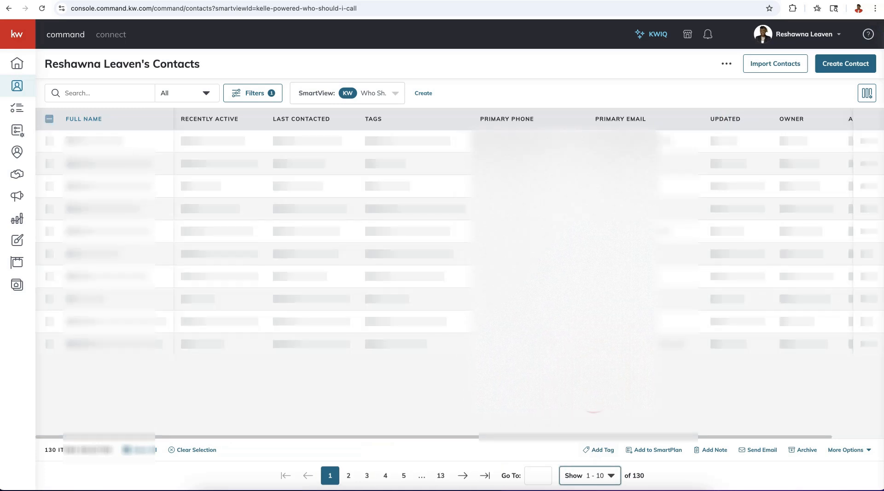
pyautogui.click(312, 324)
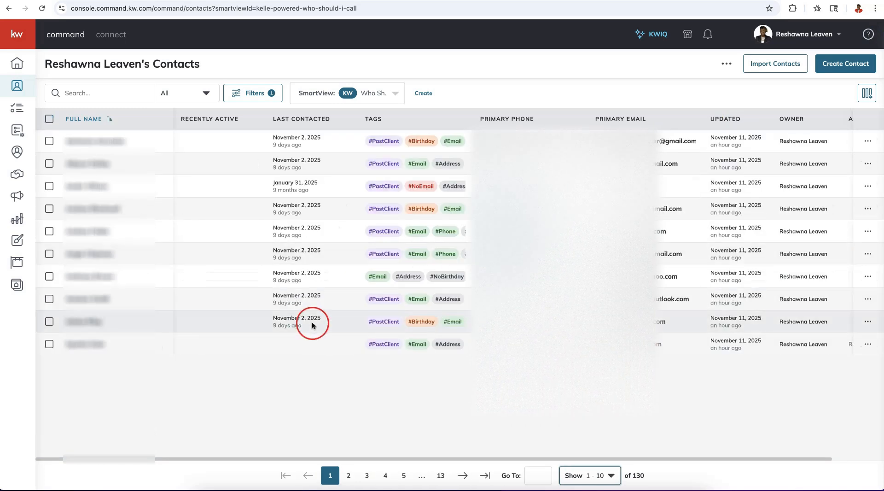
pyautogui.click(49, 119)
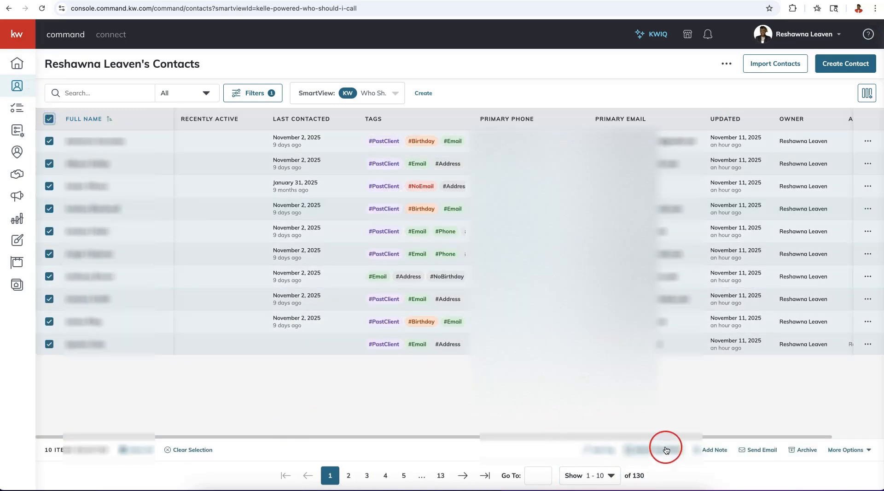
# Choose the Address Campaign SmartPlan for the 10 selected contacts and open the review of the contacts being added
pyautogui.click(657, 450)
pyautogui.click(843, 201)
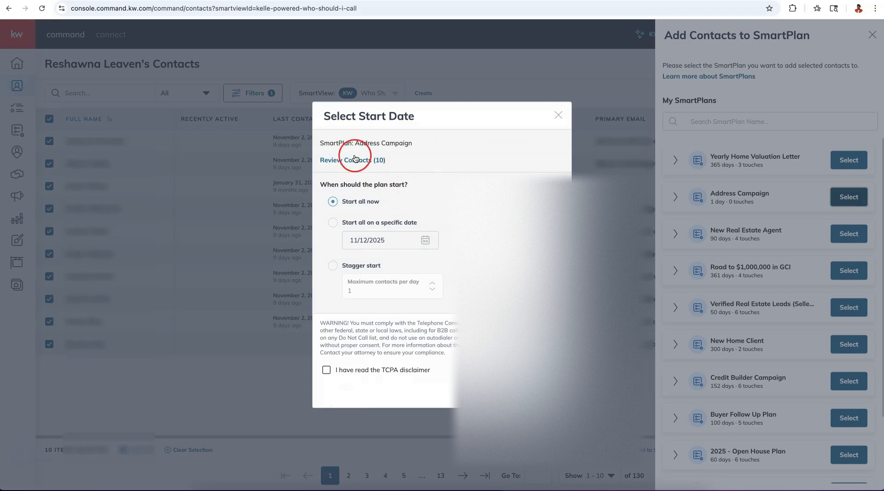
pyautogui.click(375, 160)
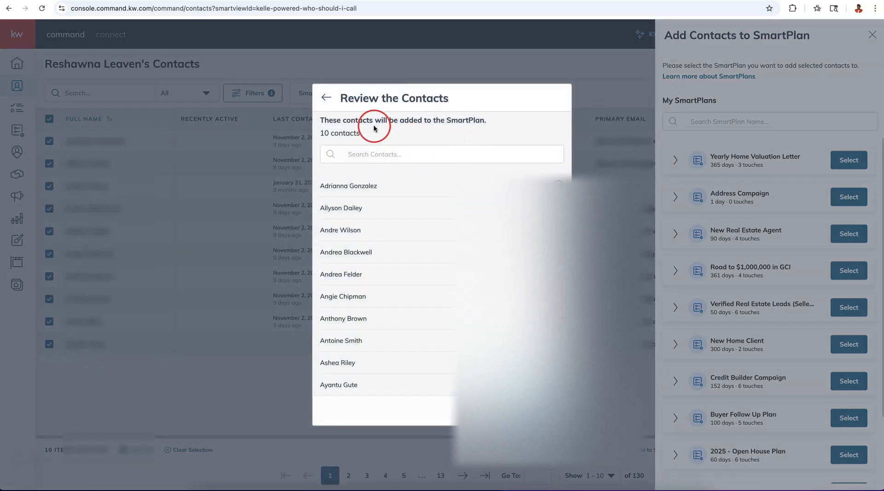
# Leave the contact review, choose to start all on a specific date, and acknowledge the TCPA disclaimer
pyautogui.click(327, 99)
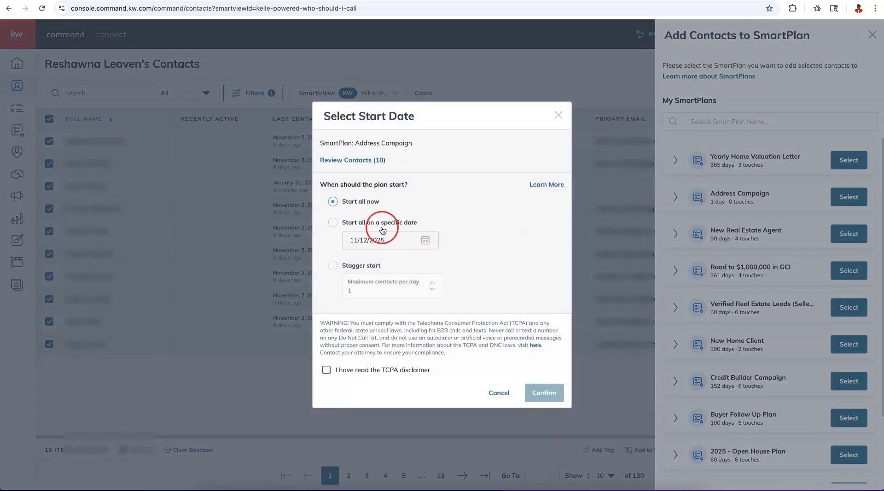
pyautogui.click(334, 226)
pyautogui.click(367, 239)
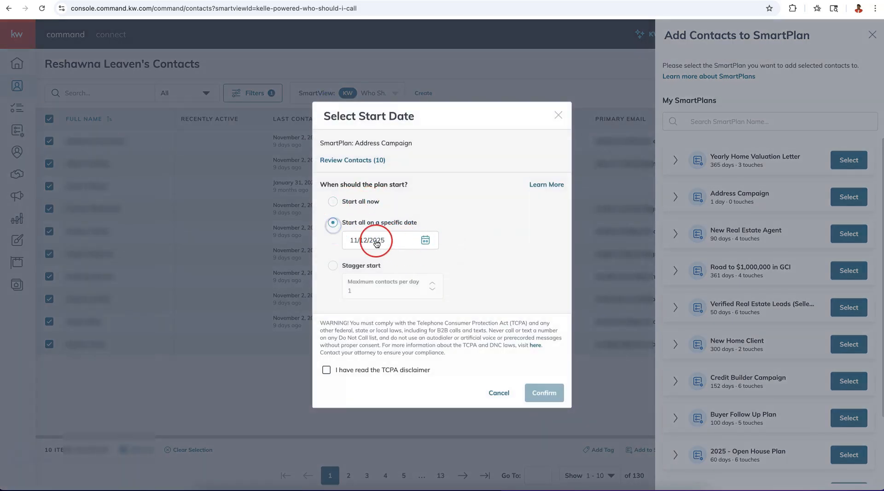
pyautogui.click(542, 237)
pyautogui.scroll(-1, 542, 238)
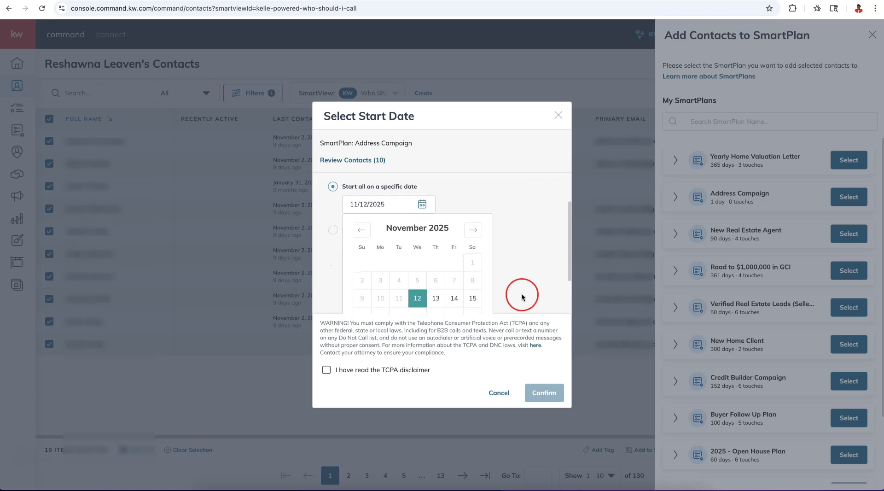
pyautogui.click(326, 370)
# Set the Address Campaign start date to January 1, 2026 and confirm adding the 10 selected contacts
pyautogui.click(425, 239)
pyautogui.scroll(-2, 481, 248)
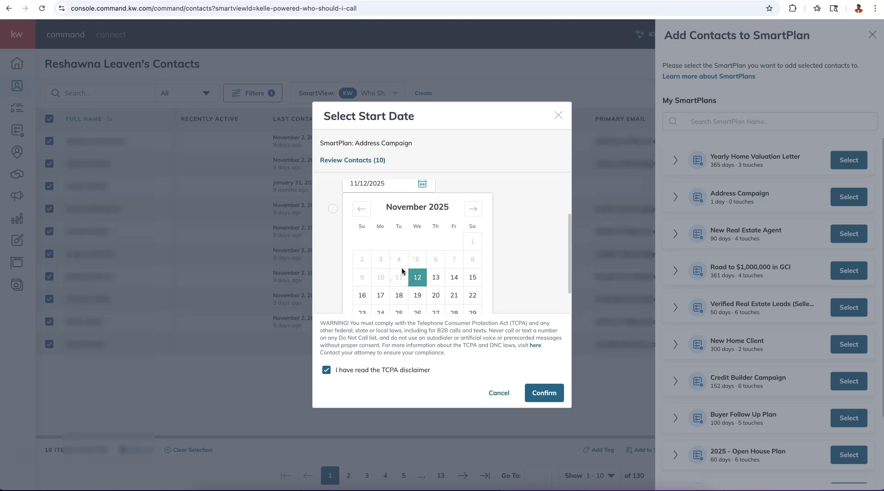
pyautogui.click(474, 213)
pyautogui.scroll(-1, 492, 259)
pyautogui.click(473, 191)
pyautogui.click(432, 223)
pyautogui.click(565, 278)
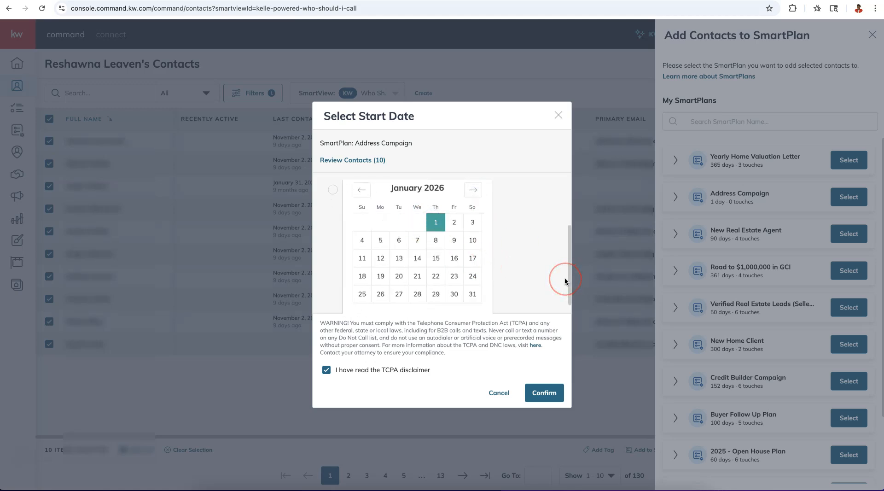
pyautogui.click(544, 393)
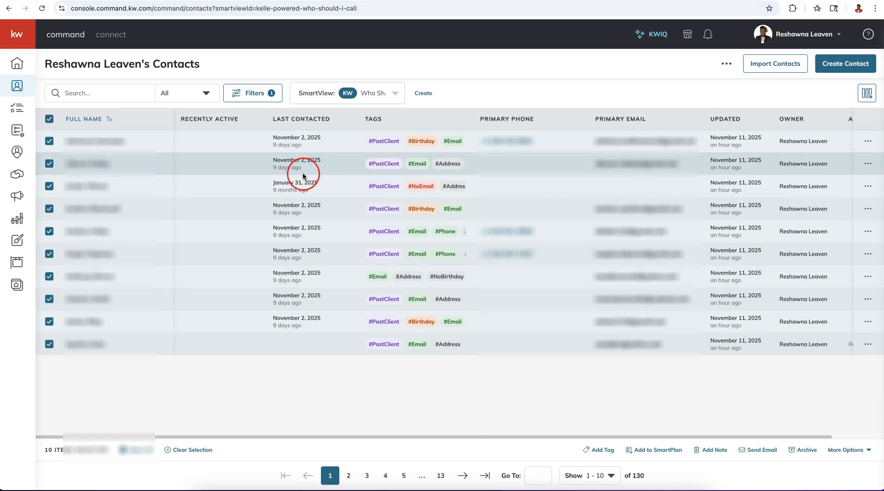
# Open the first contact in the list and examine the details of its scheduled Address Campaign SmartPlan
pyautogui.click(106, 145)
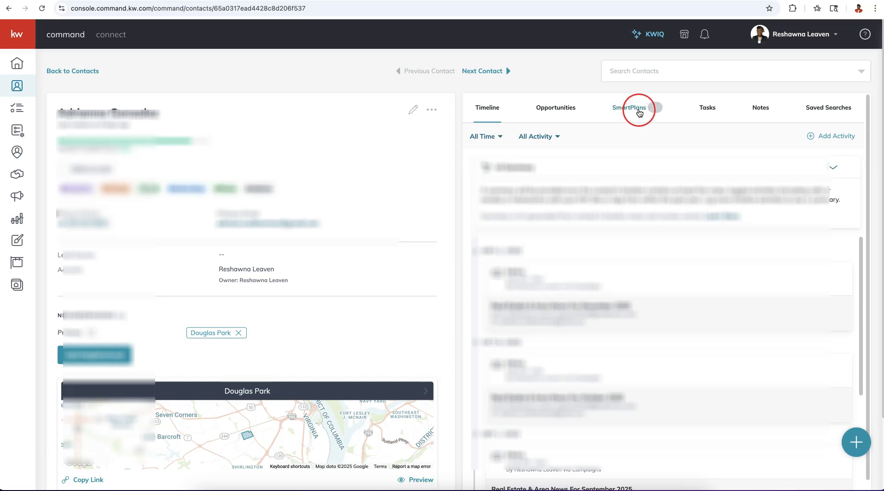
pyautogui.click(561, 111)
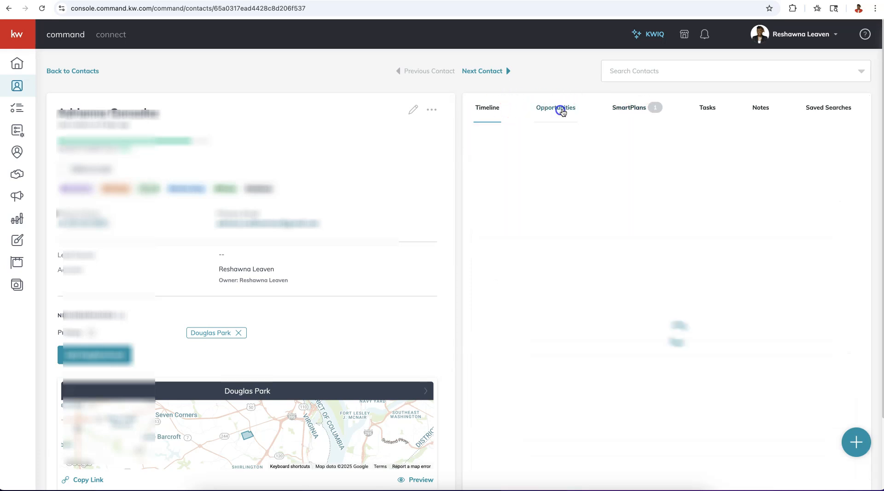
pyautogui.click(624, 110)
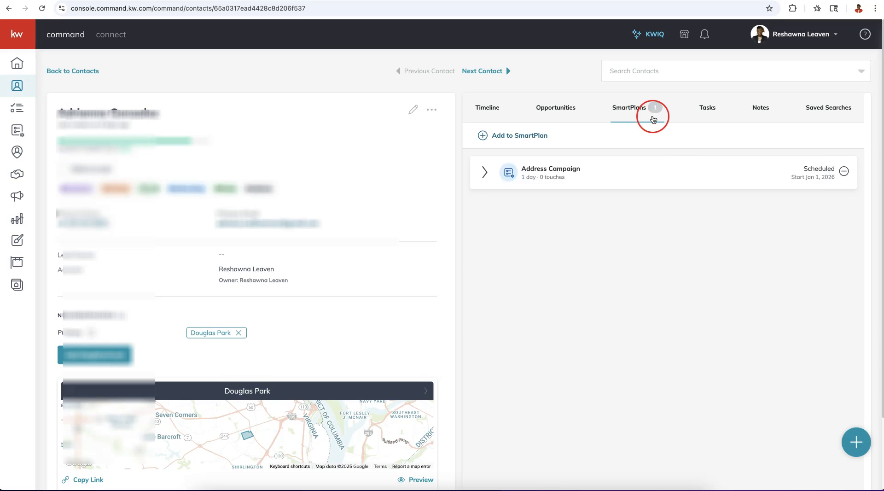
pyautogui.click(488, 173)
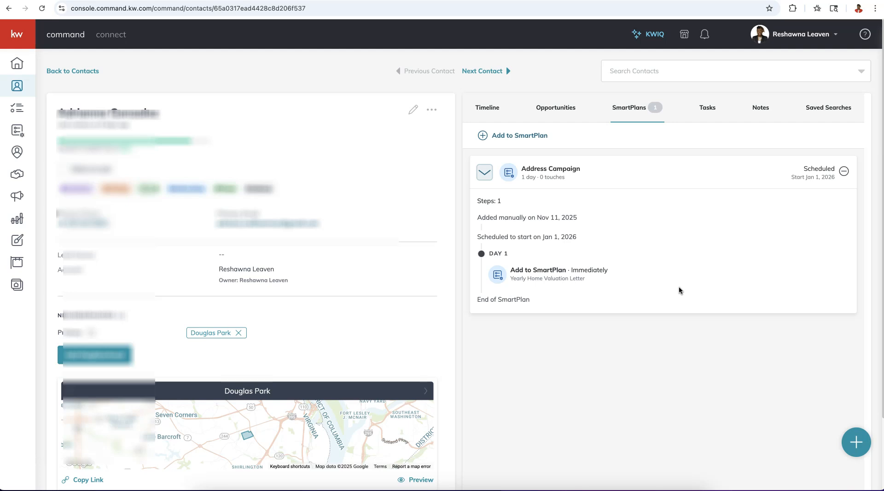
pyautogui.click(799, 292)
pyautogui.click(851, 234)
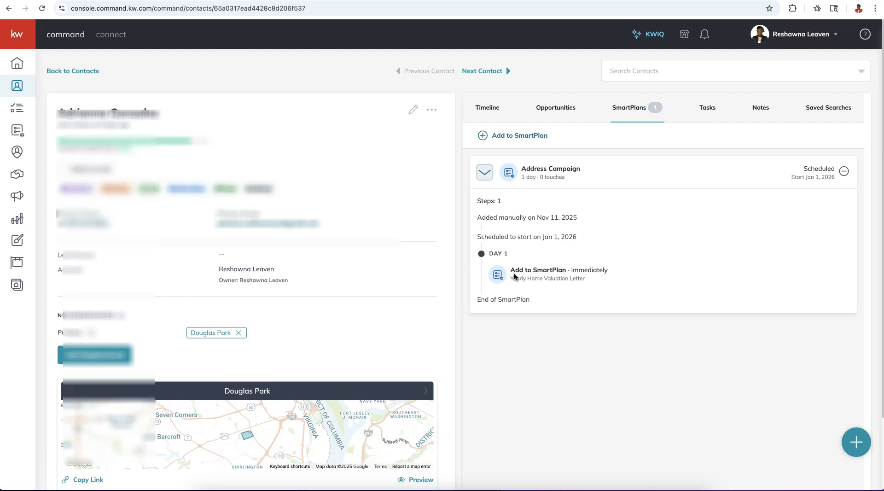
# Return to the contacts list and clear the #Address tag from the filter
pyautogui.click(78, 72)
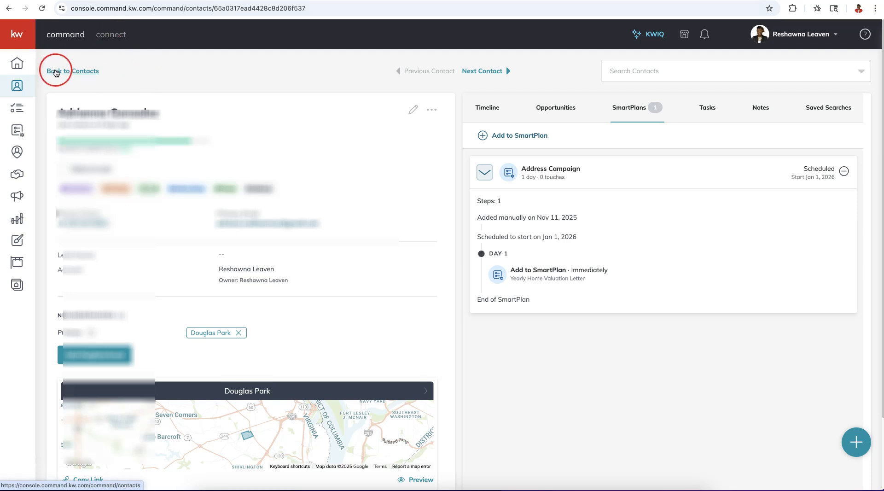
pyautogui.click(457, 275)
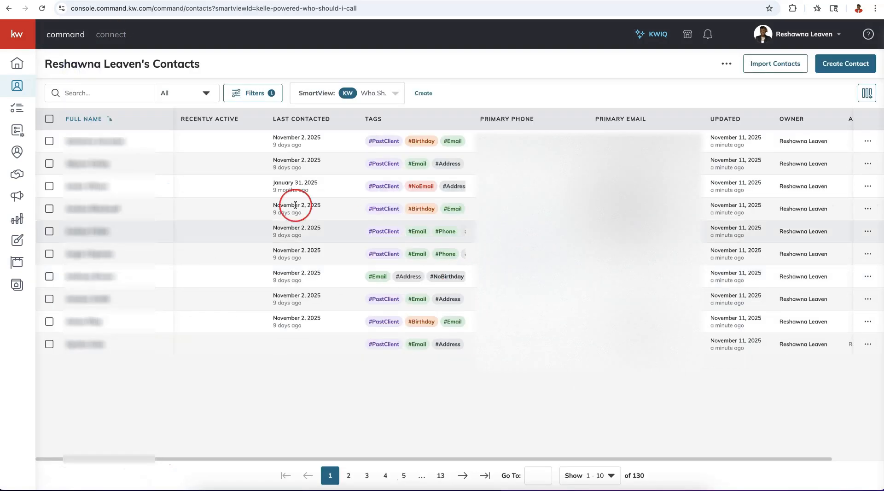
pyautogui.click(270, 94)
pyautogui.click(839, 33)
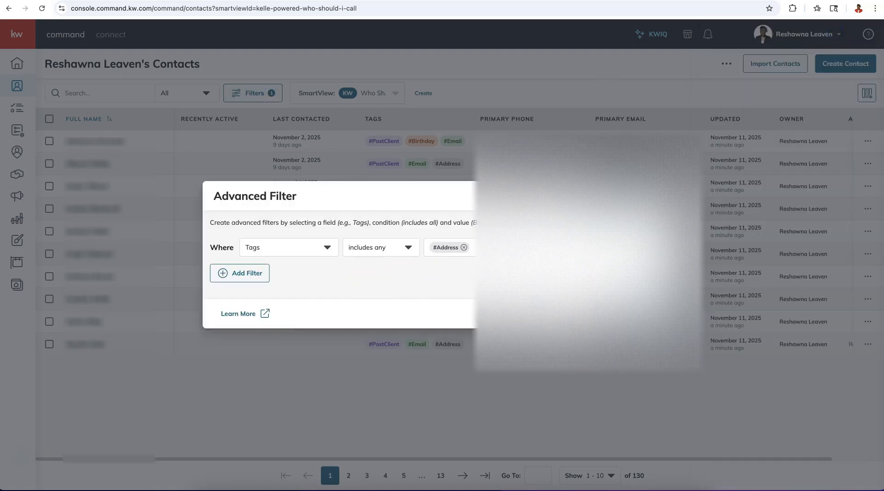
pyautogui.click(294, 121)
pyautogui.click(244, 93)
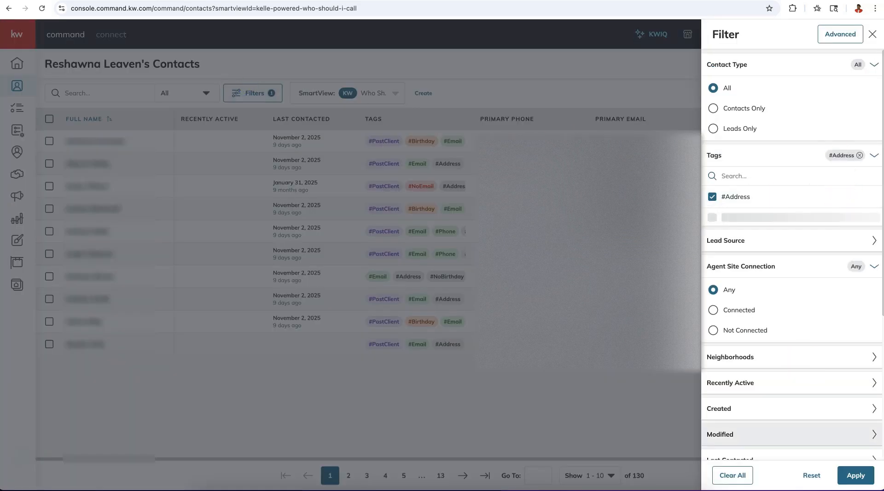
pyautogui.click(730, 474)
pyautogui.click(810, 458)
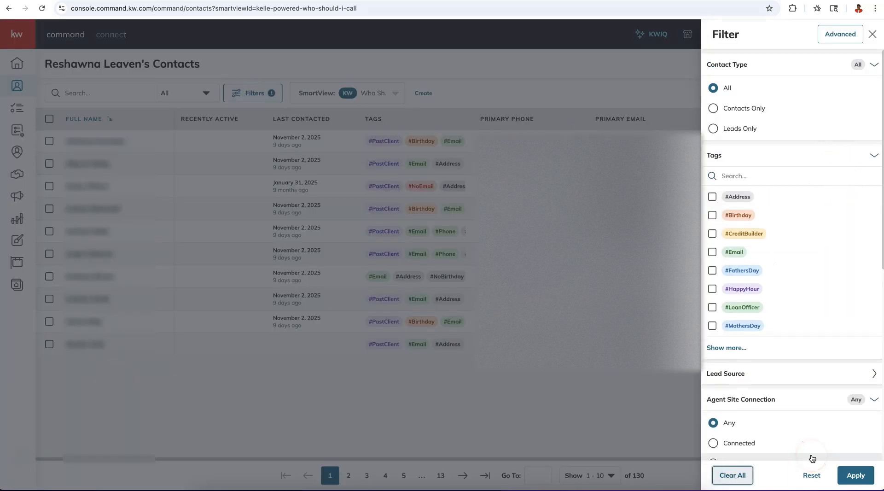
pyautogui.click(743, 472)
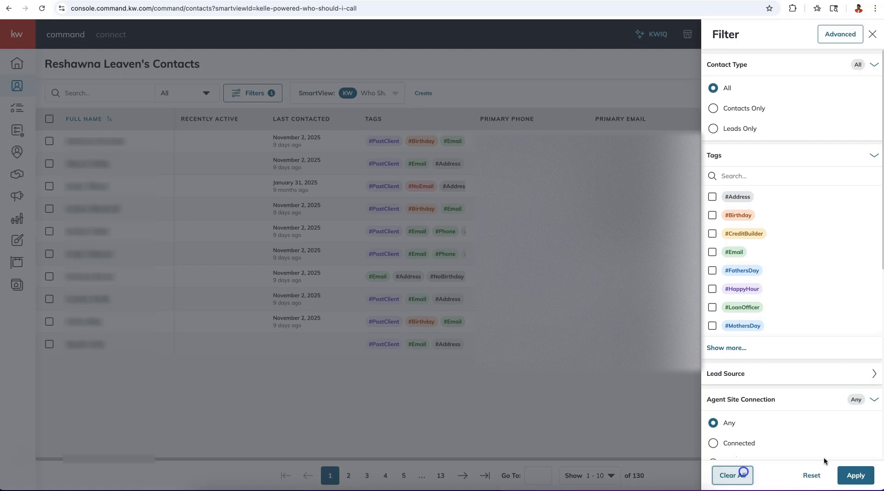
# Create an advanced filter with the SmartPlans field set to "is empty" and apply it to the contacts
pyautogui.click(840, 34)
pyautogui.click(306, 251)
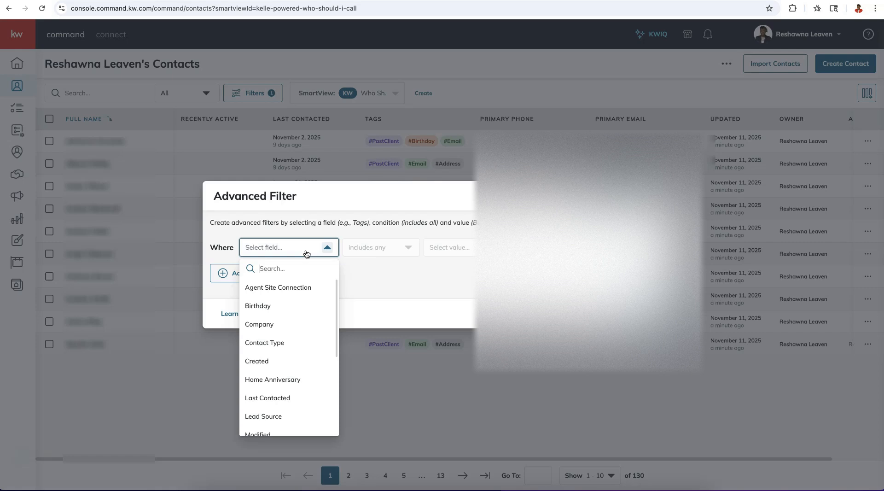
pyautogui.scroll(-4, 300, 363)
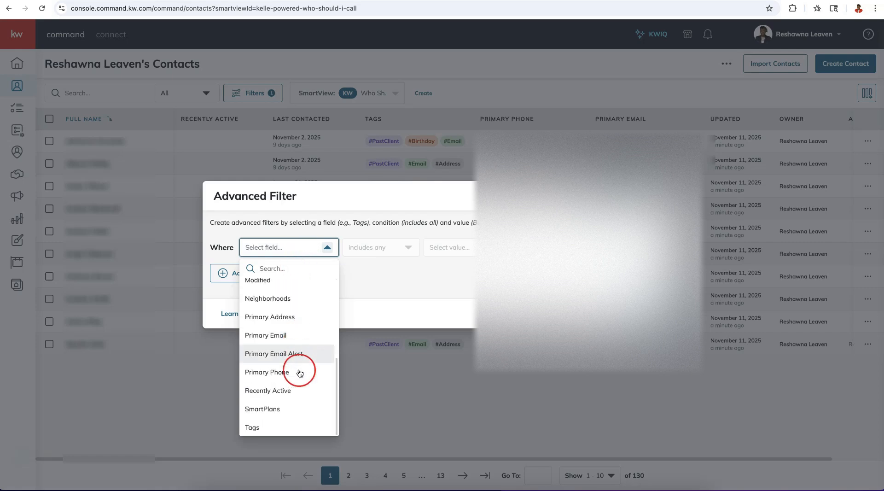
pyautogui.click(290, 413)
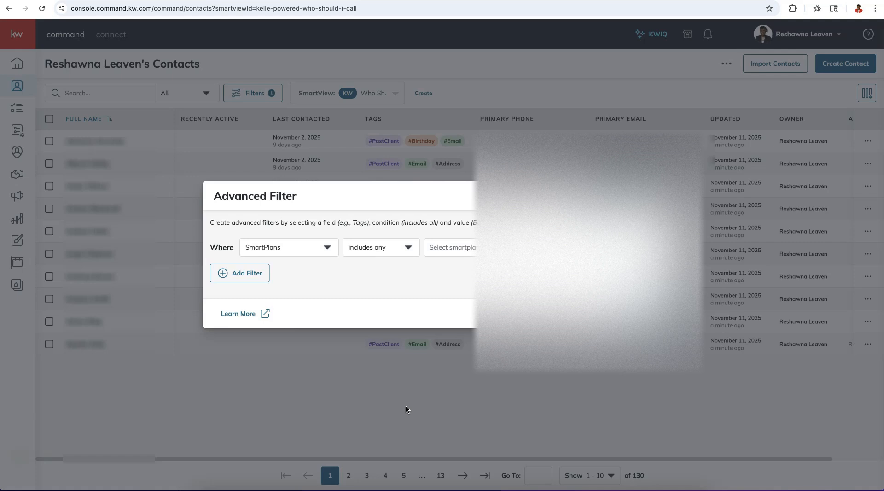
pyautogui.click(371, 249)
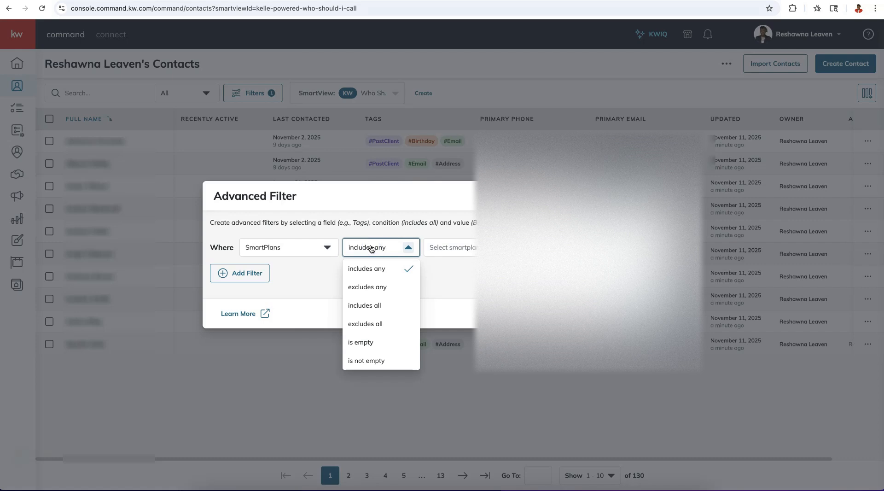
pyautogui.click(443, 251)
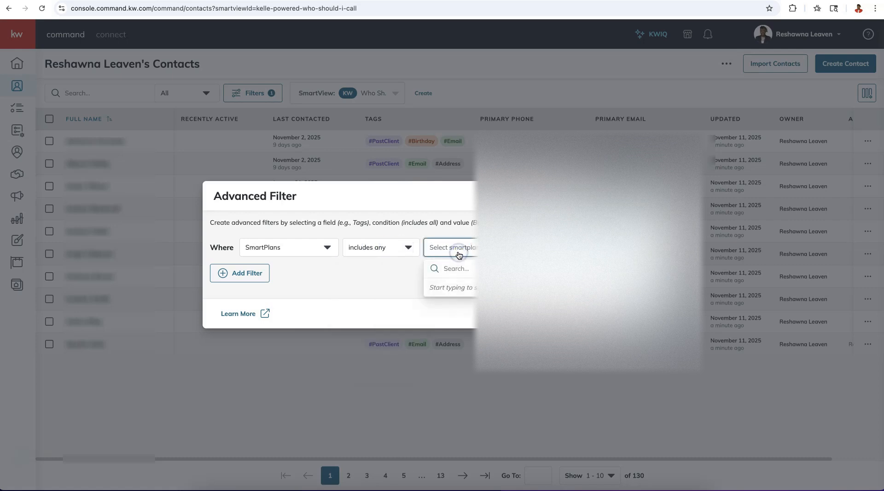
pyautogui.click(390, 247)
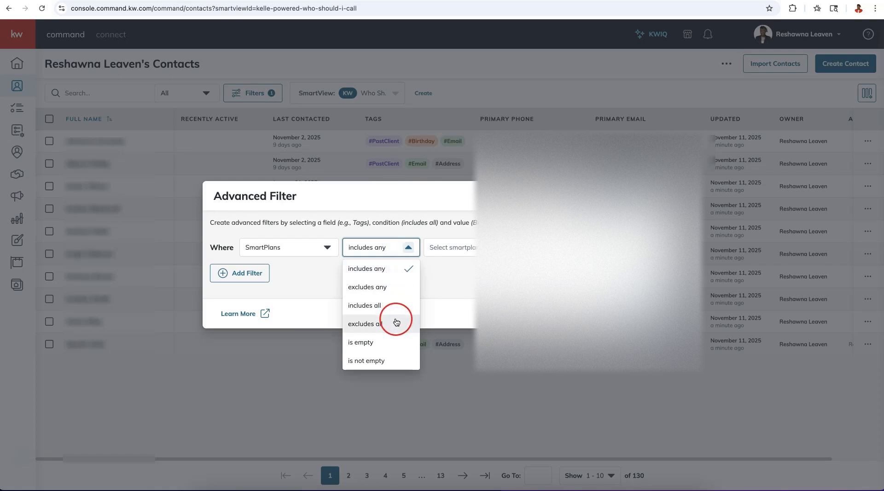
pyautogui.click(395, 343)
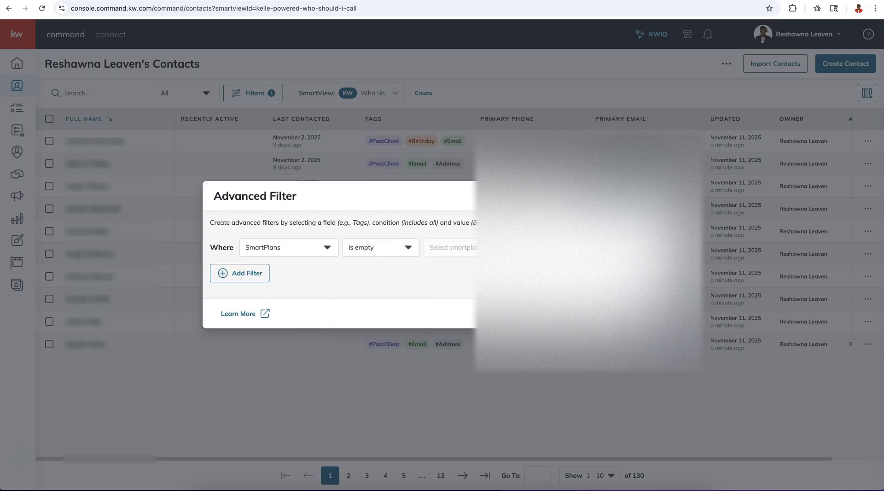
pyautogui.click(533, 444)
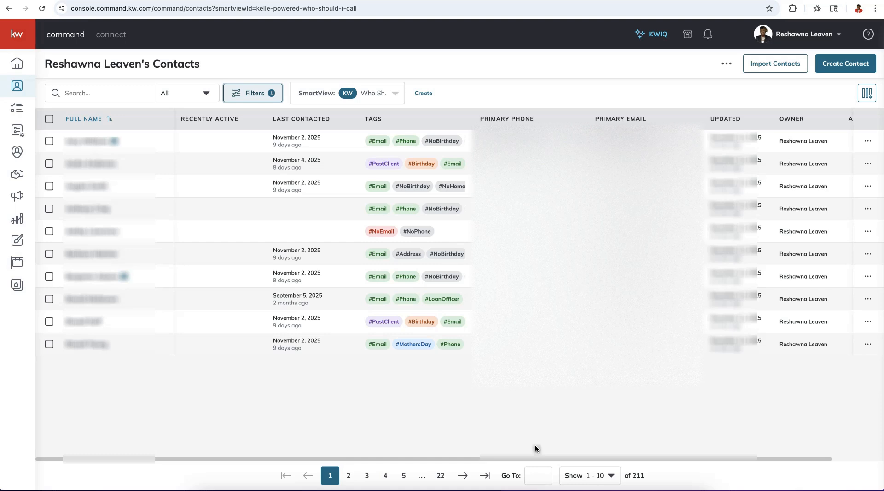
# Change the SmartPlans filter condition to "is not empty" and apply it
pyautogui.click(237, 93)
pyautogui.click(364, 247)
pyautogui.click(366, 360)
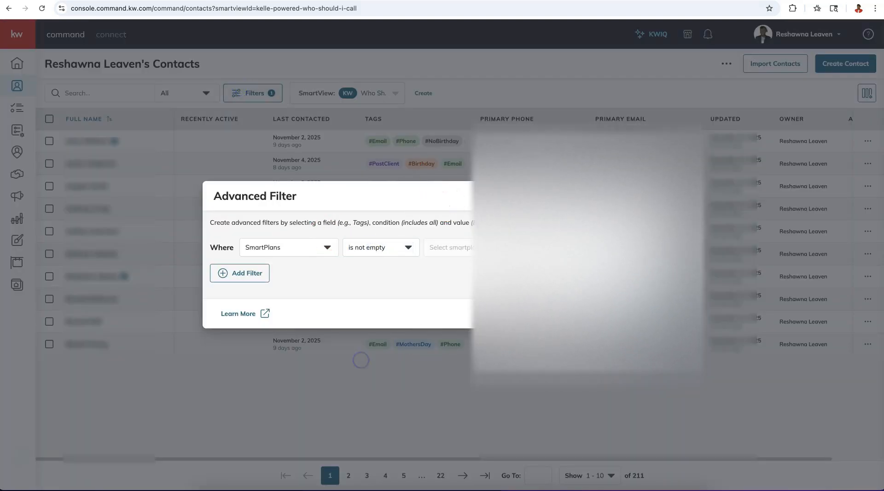
pyautogui.press('Return')
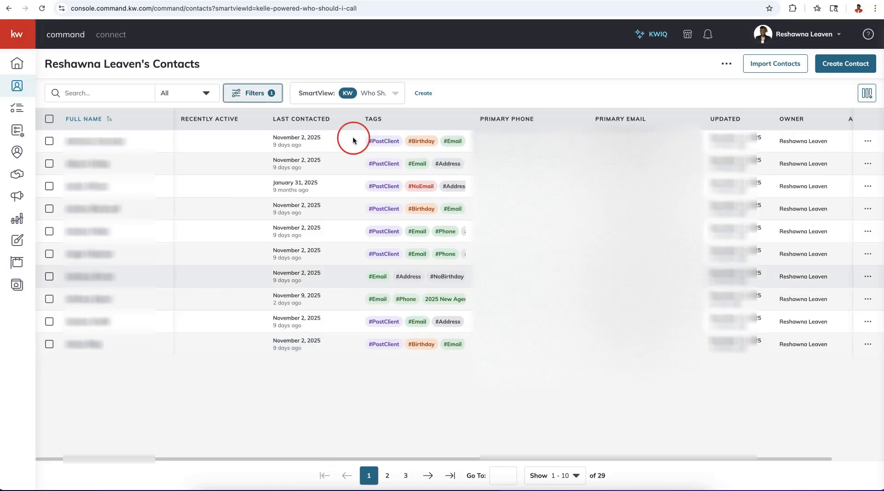
# Switch the SmartPlans filter condition back to "is empty" and apply it
pyautogui.click(251, 93)
pyautogui.click(388, 249)
pyautogui.click(392, 340)
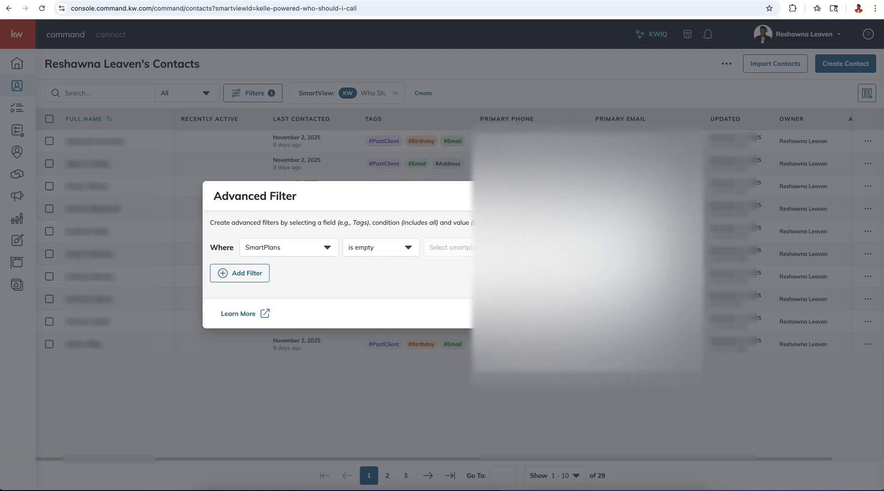
pyautogui.click(650, 313)
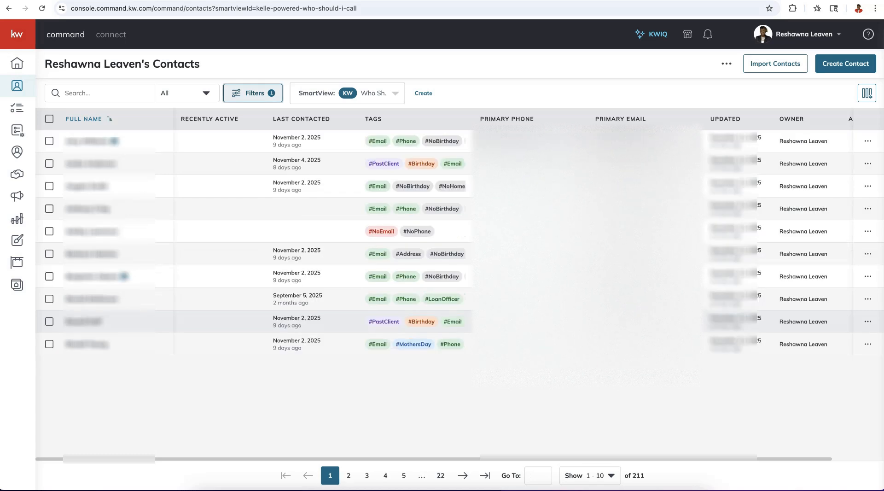
# Filter the contacts to those whose SmartPlans field "is not empty"
pyautogui.click(248, 93)
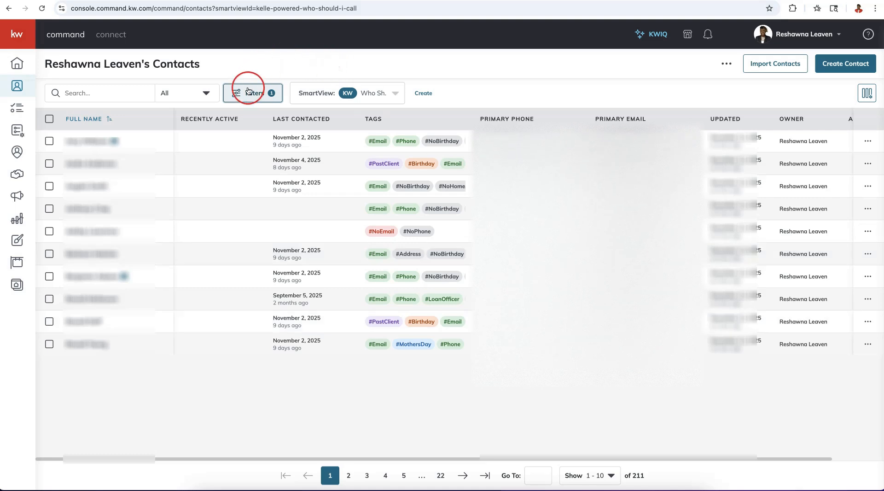
pyautogui.click(404, 247)
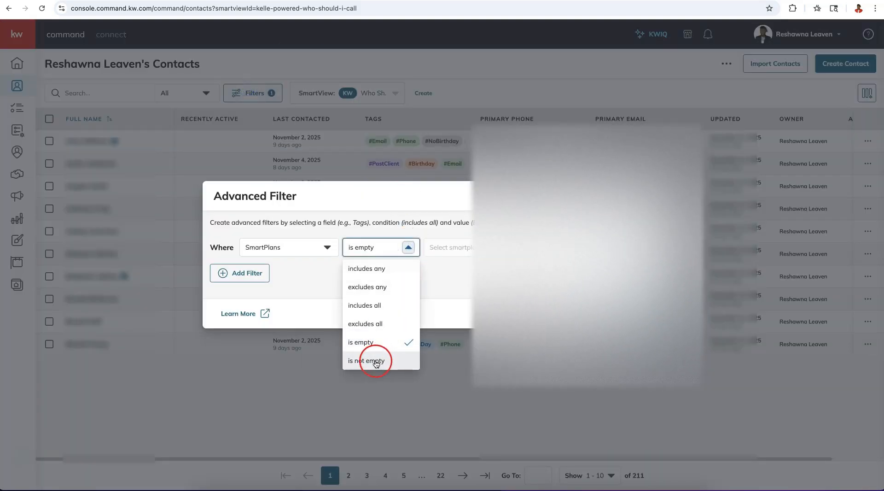
pyautogui.click(368, 358)
pyautogui.click(649, 314)
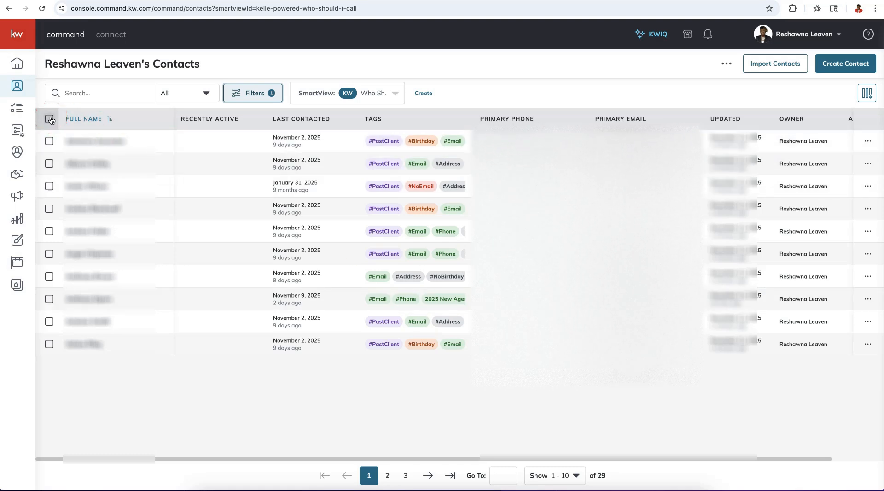
# Show all the filtered contacts on a single page and select every one of them
pyautogui.click(574, 478)
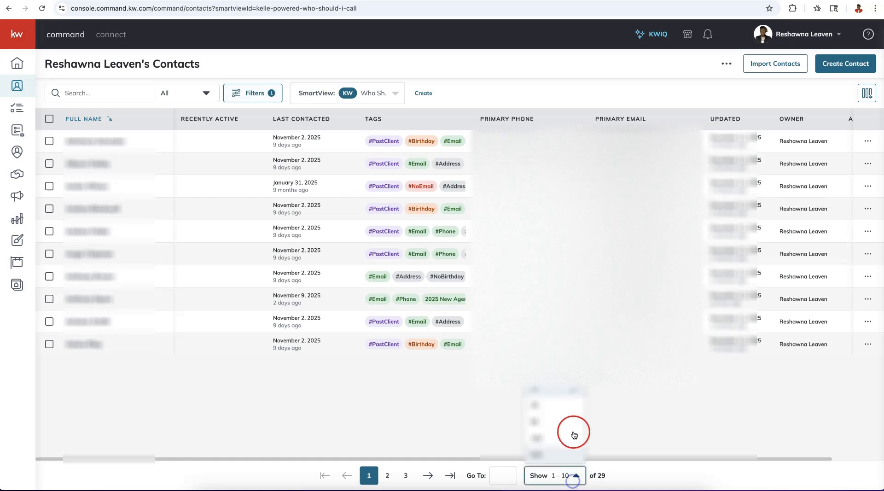
pyautogui.click(567, 419)
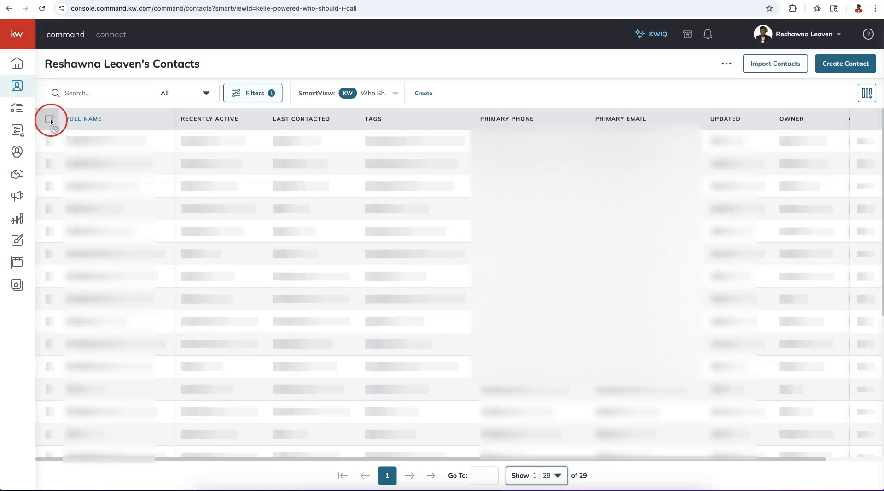
pyautogui.click(49, 119)
# Search the bulk tags for "sma" and create a new tag named SMARTPLANCAMPAIGN in the default colour for the selected contacts
pyautogui.click(605, 452)
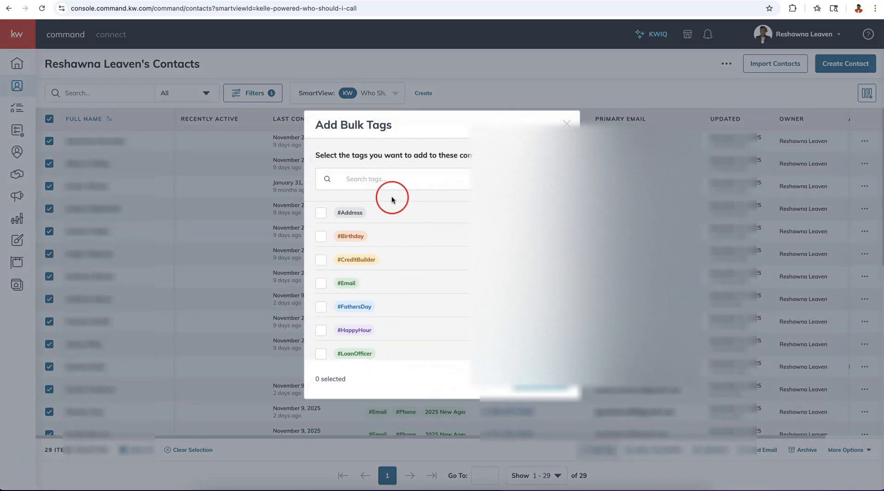
pyautogui.click(388, 179)
pyautogui.write('smo')
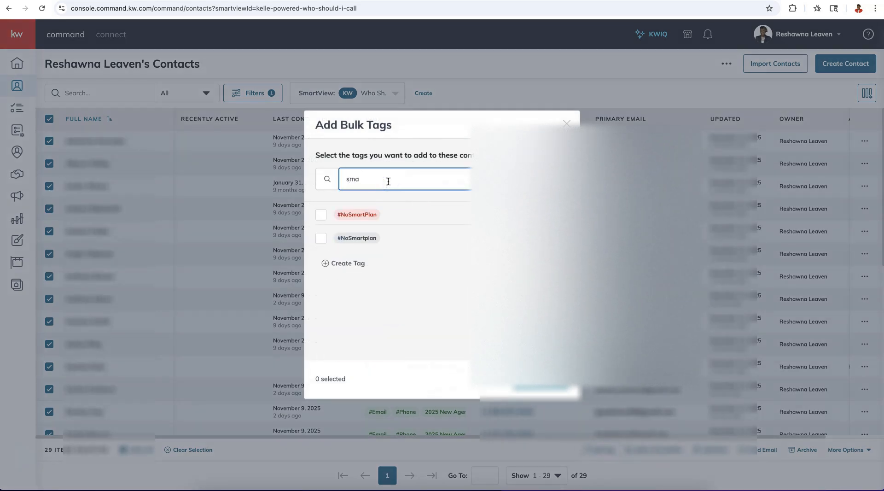
pyautogui.click(347, 262)
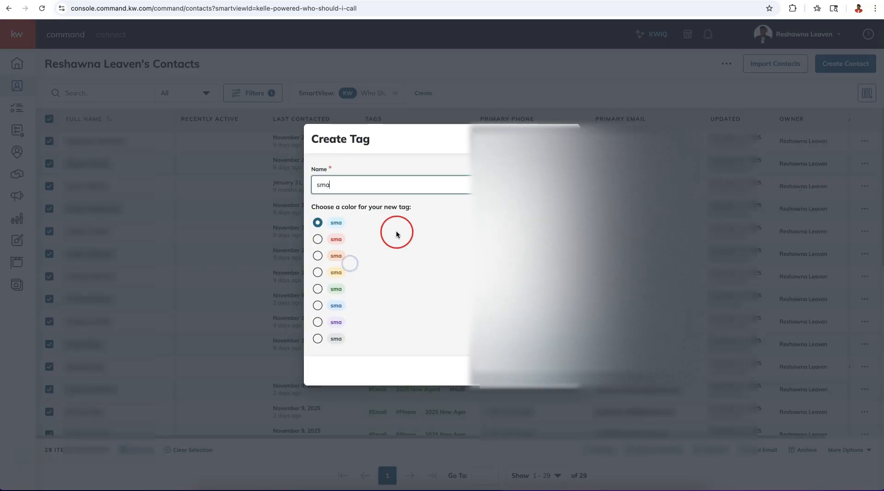
pyautogui.moveTo(406, 194); pyautogui.dragTo(301, 189)
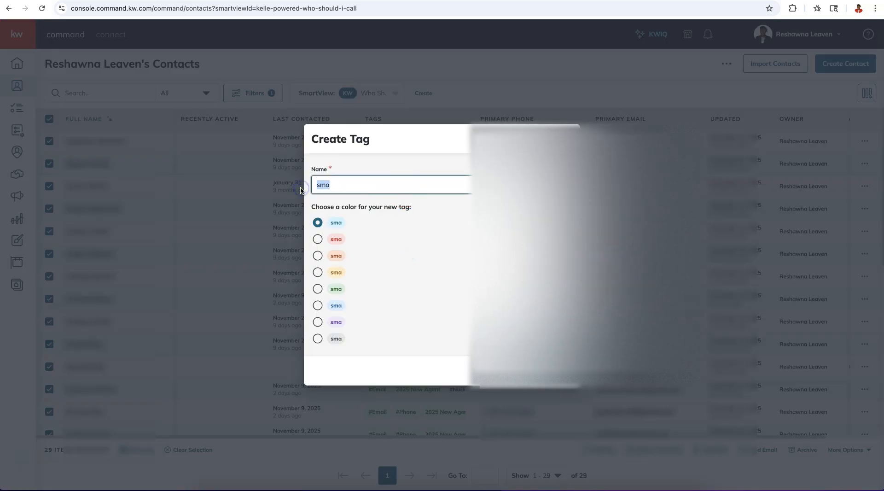
pyautogui.write('SMART')
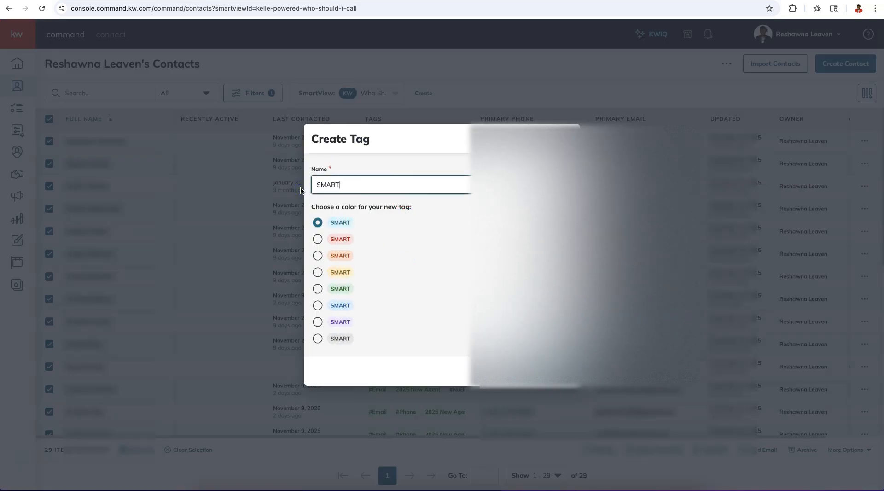
pyautogui.write('PLANCAM')
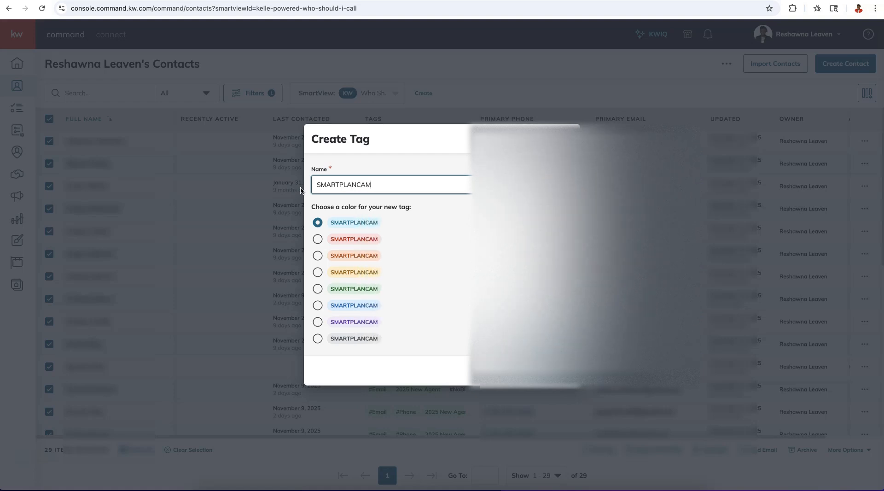
pyautogui.write('PAIGN')
pyautogui.click(464, 435)
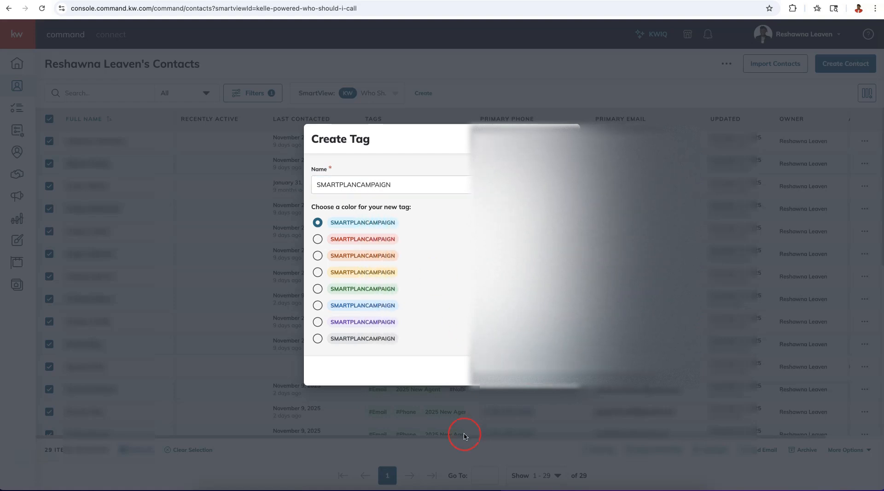
pyautogui.click(530, 389)
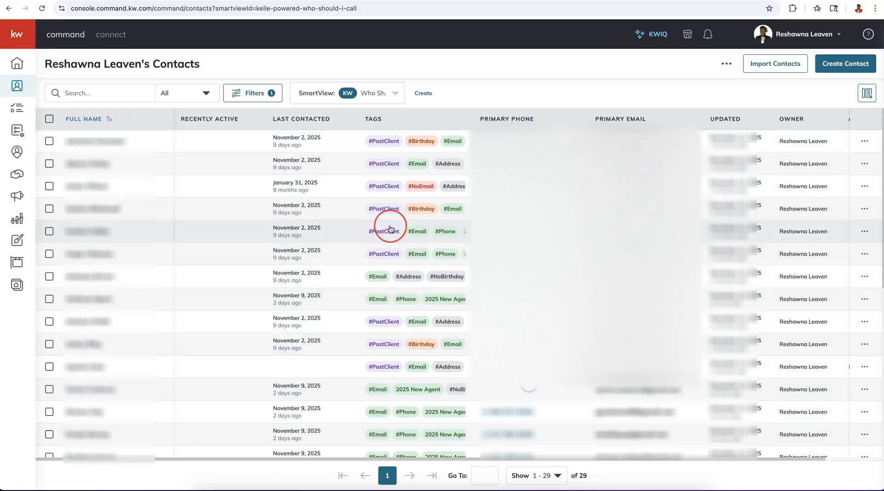